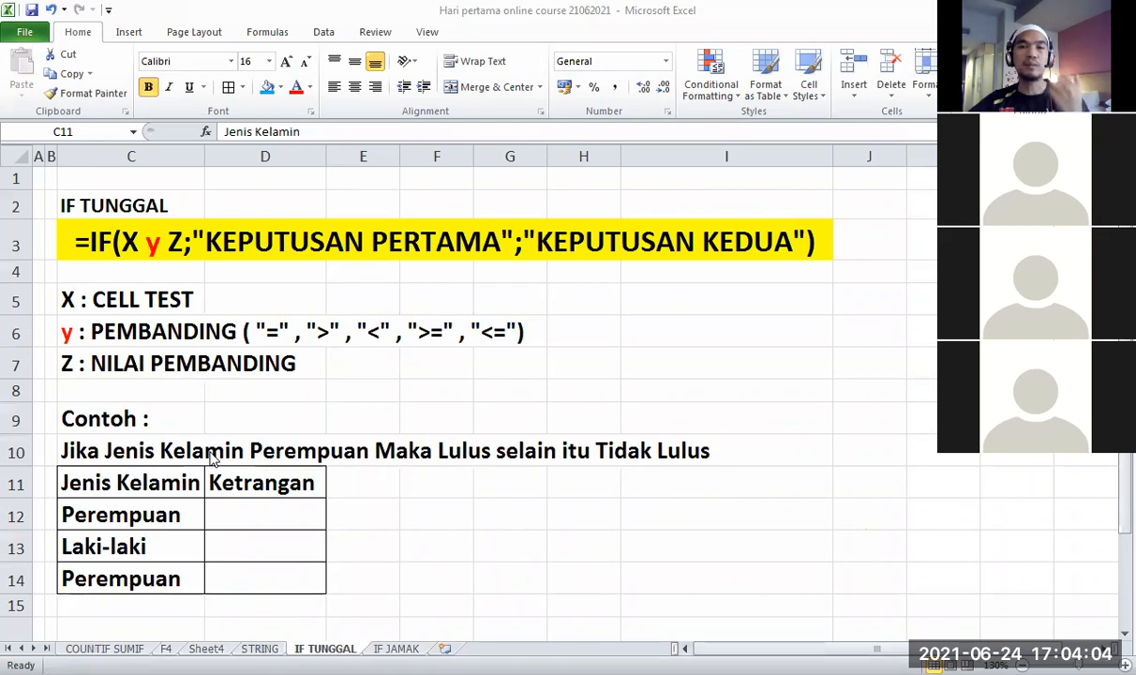
# Enter the formula =IF(C12="Perempuan";"Lulus";"Tidak Lulus") in cell D12 of the Ketrangan column
pyautogui.click(265, 511)
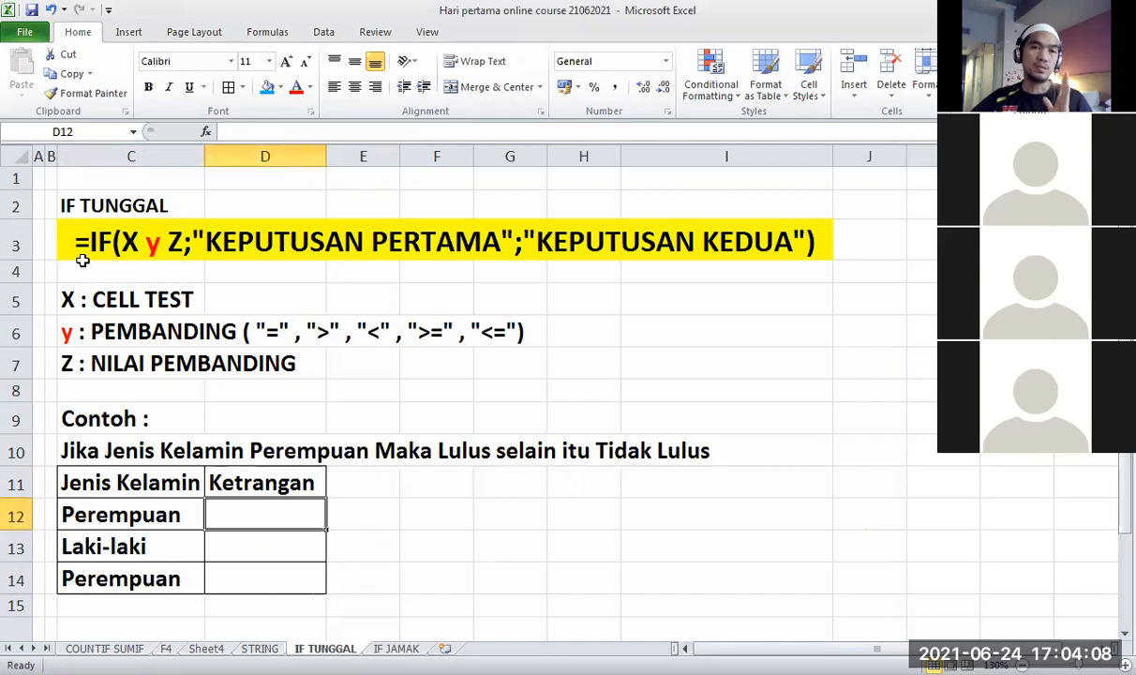
pyautogui.write('=')
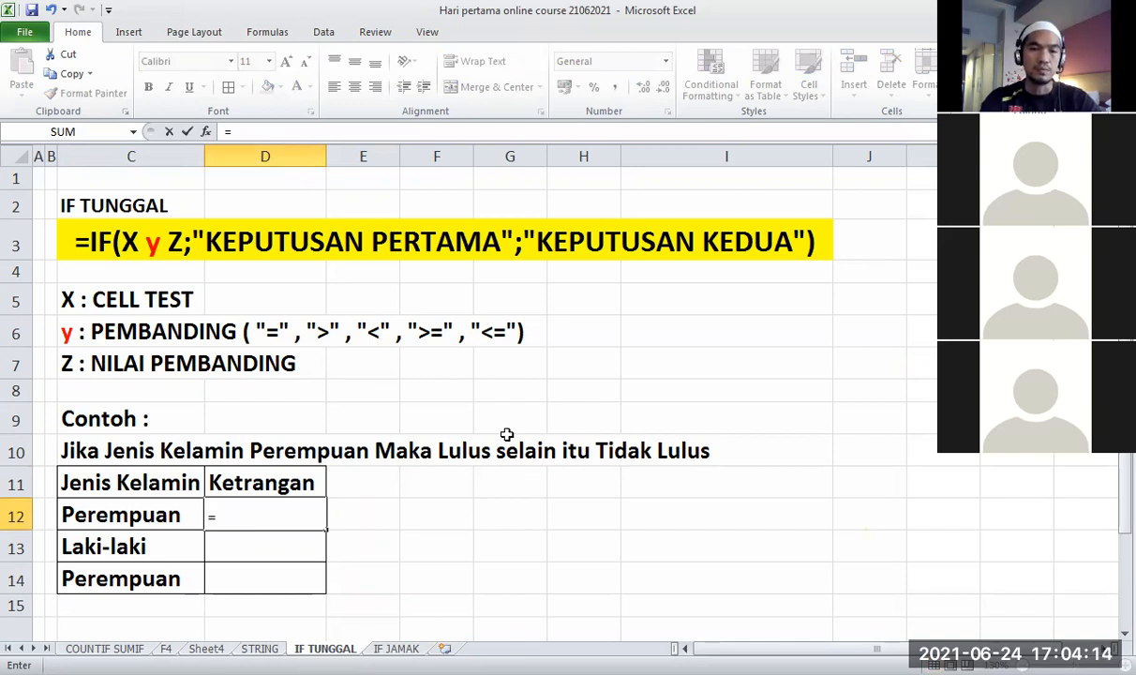
pyautogui.write('iF(')
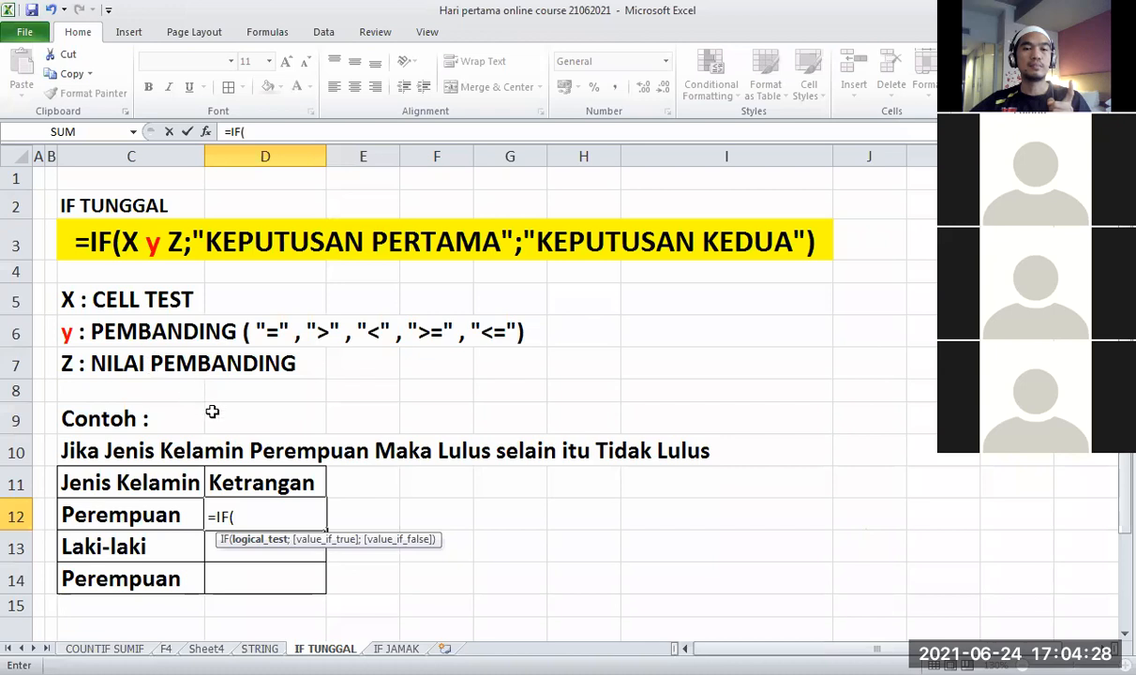
pyautogui.click(162, 519)
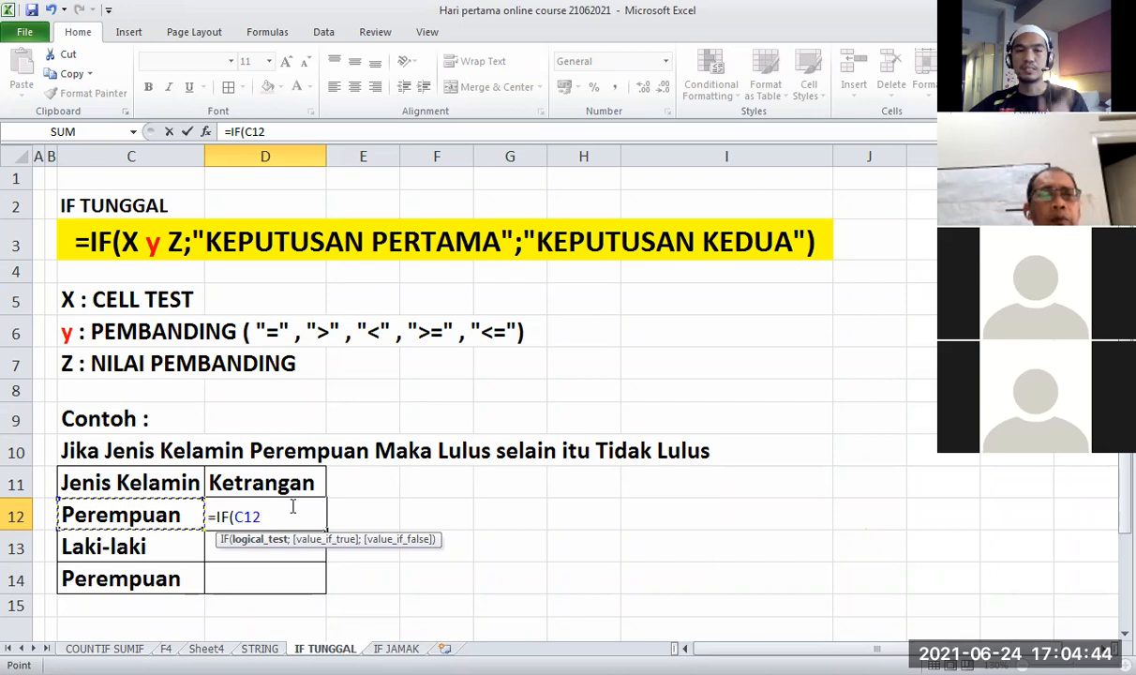
pyautogui.write('=')
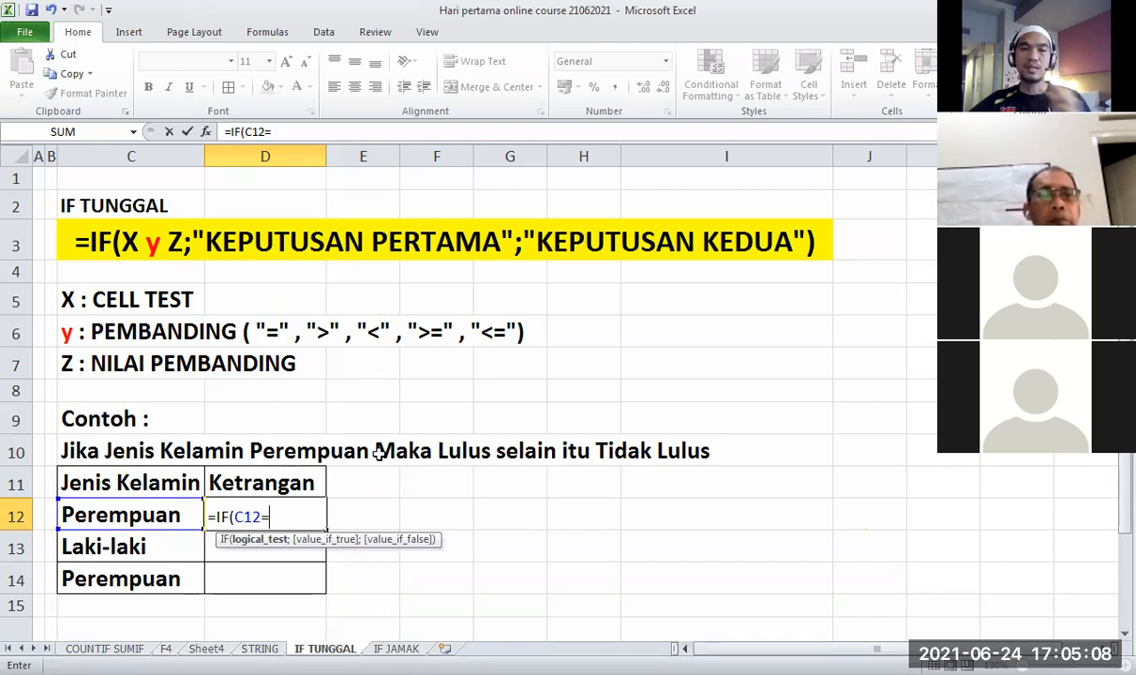
pyautogui.write('"Pere')
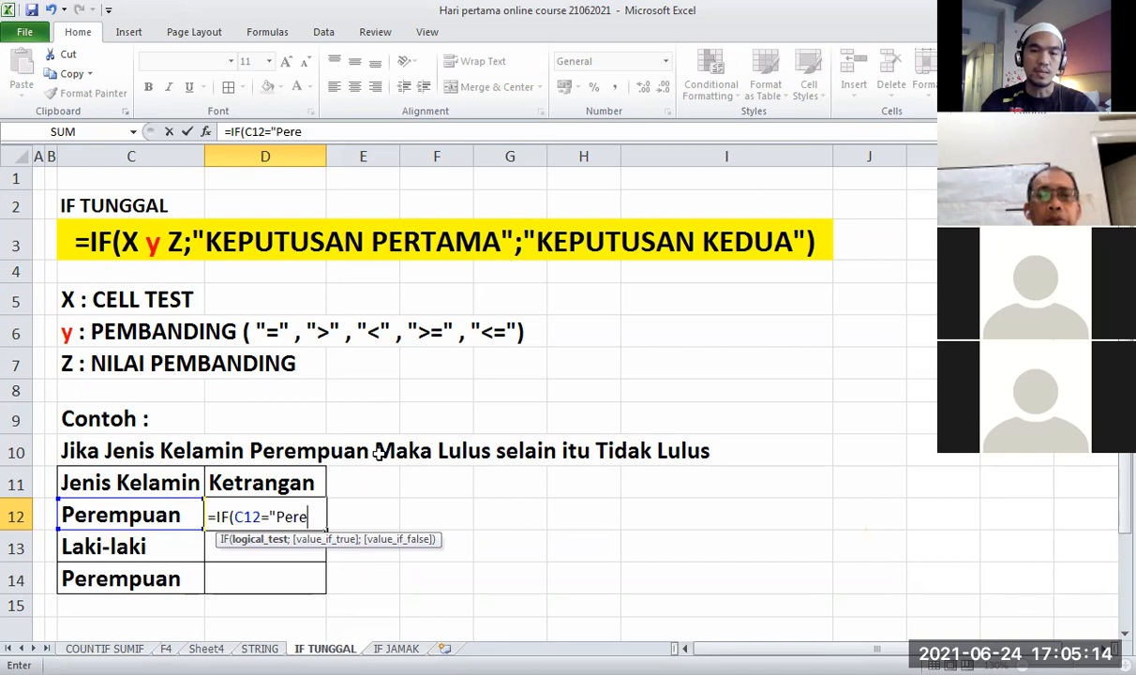
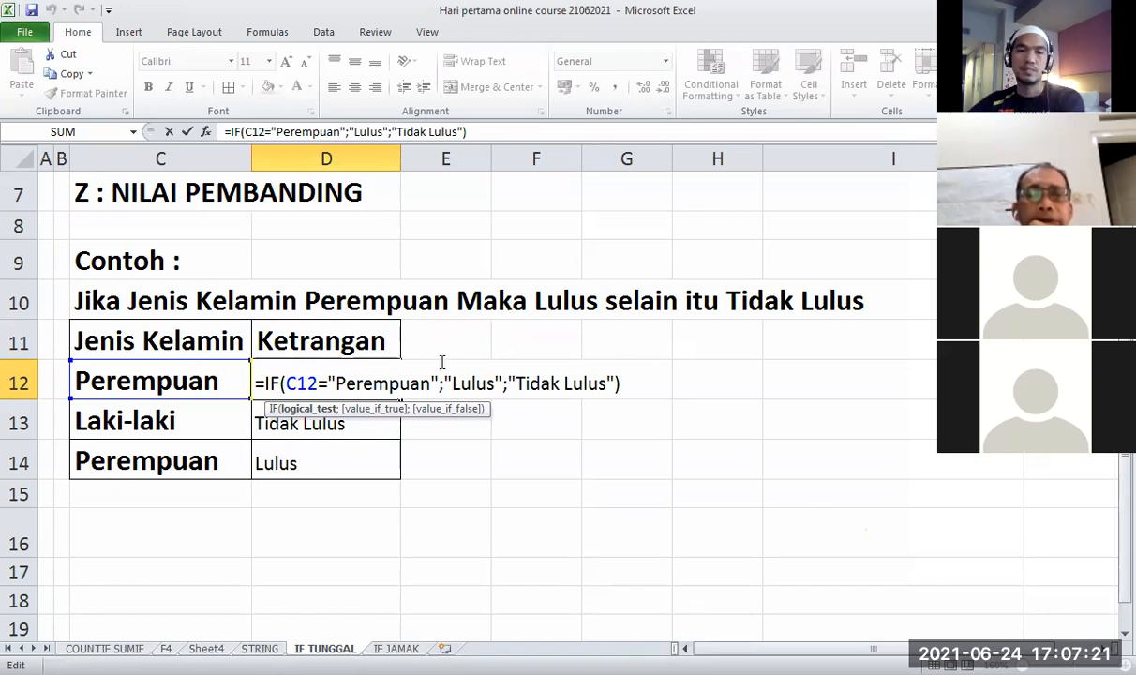
pyautogui.press('Return')
pyautogui.click(514, 378)
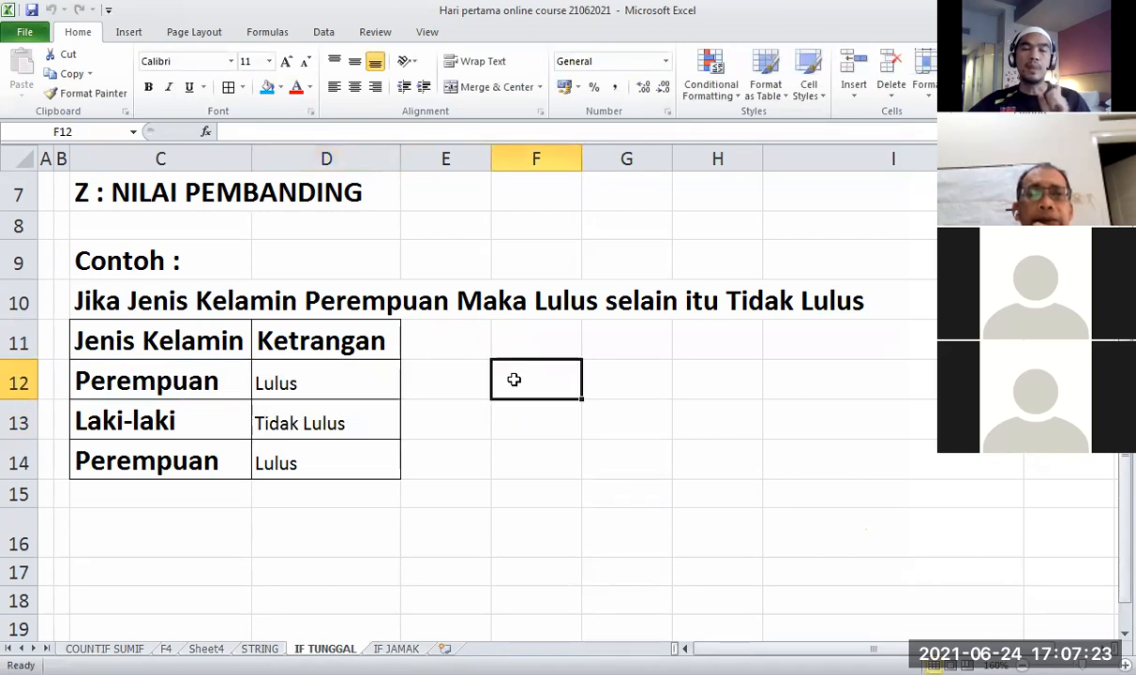
# Change the text in C12 to Perampuan and check the formula result in D12
pyautogui.doubleClick(150, 381)
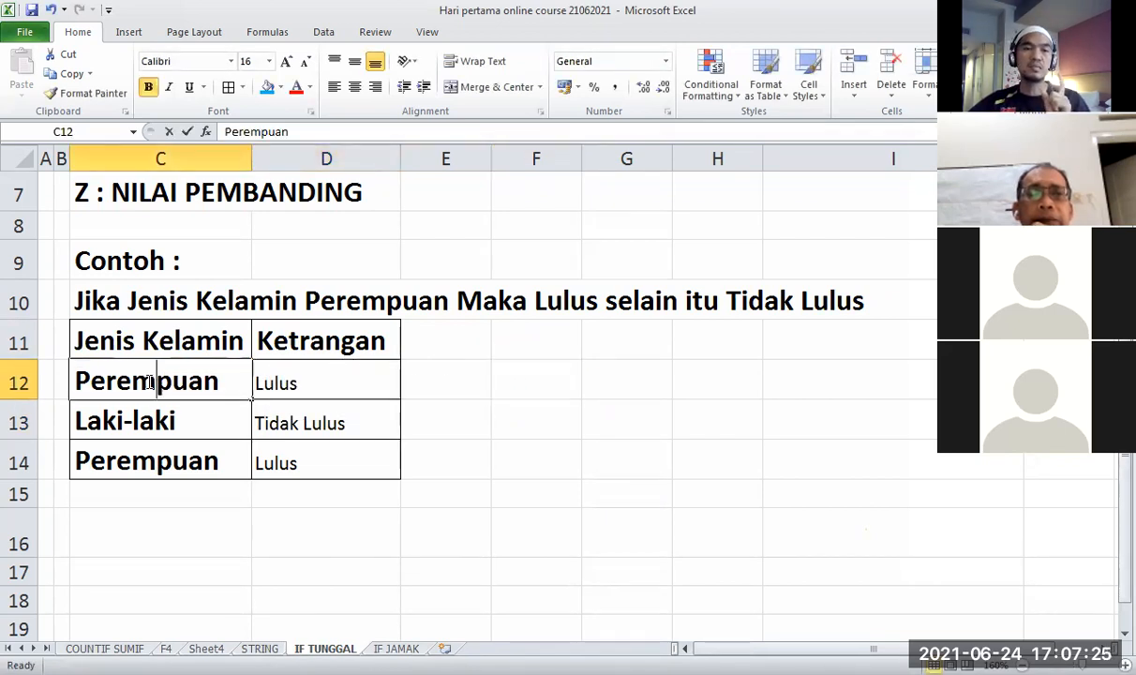
pyautogui.moveTo(126, 382); pyautogui.dragTo(110, 381)
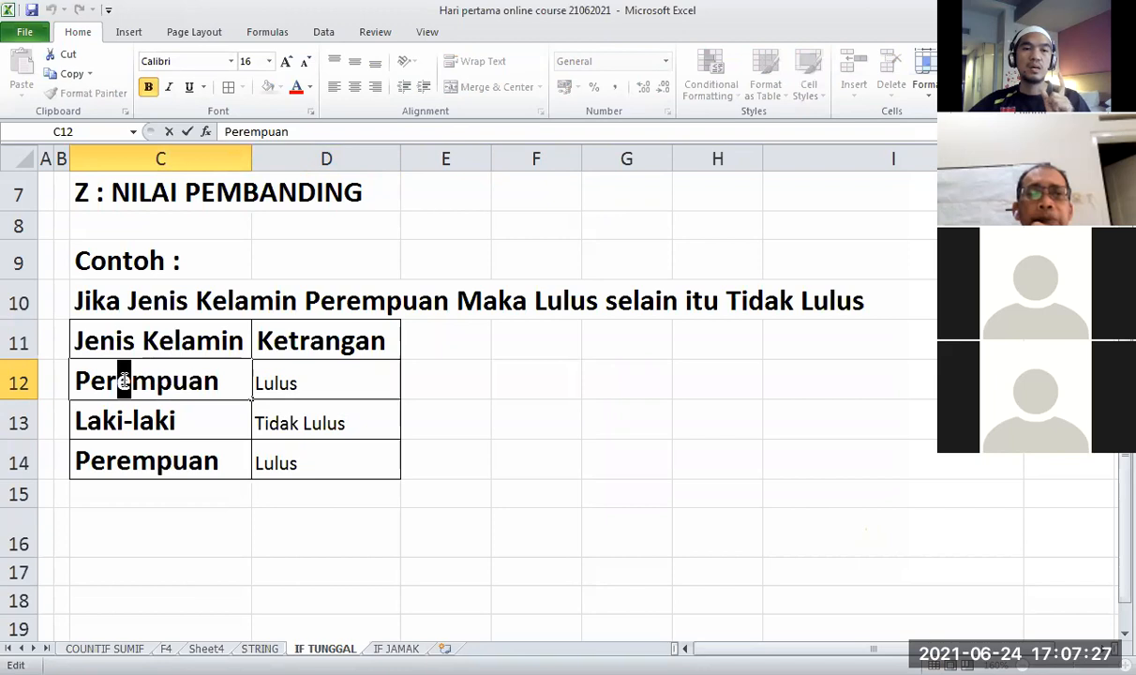
pyautogui.write('a')
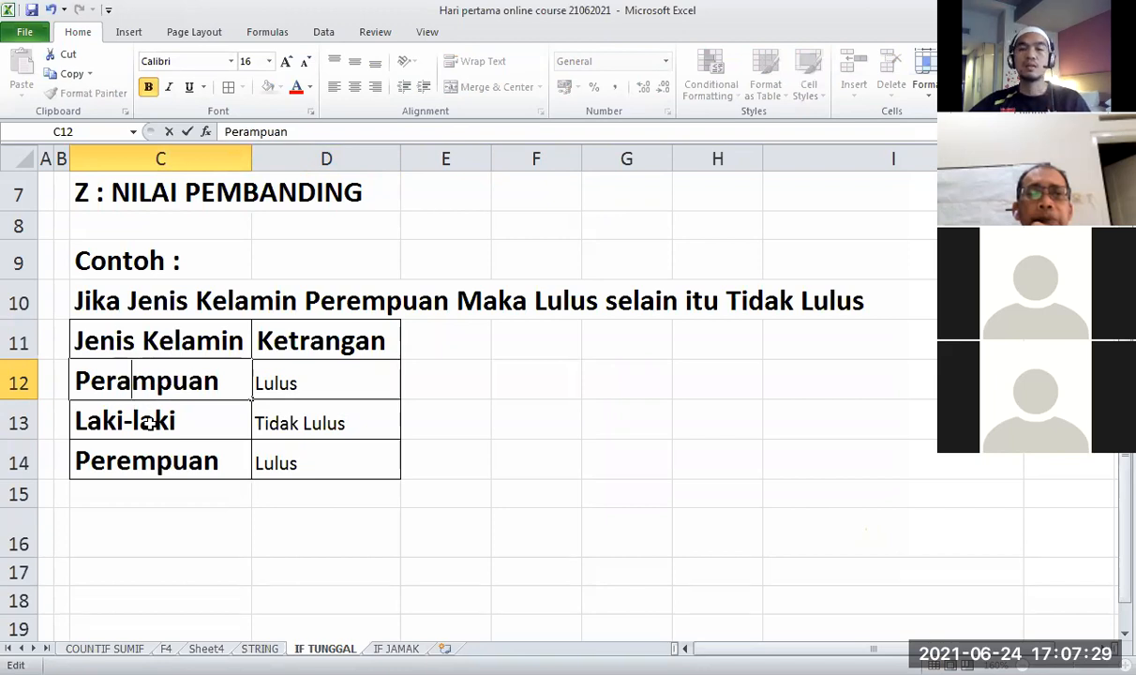
pyautogui.click(150, 423)
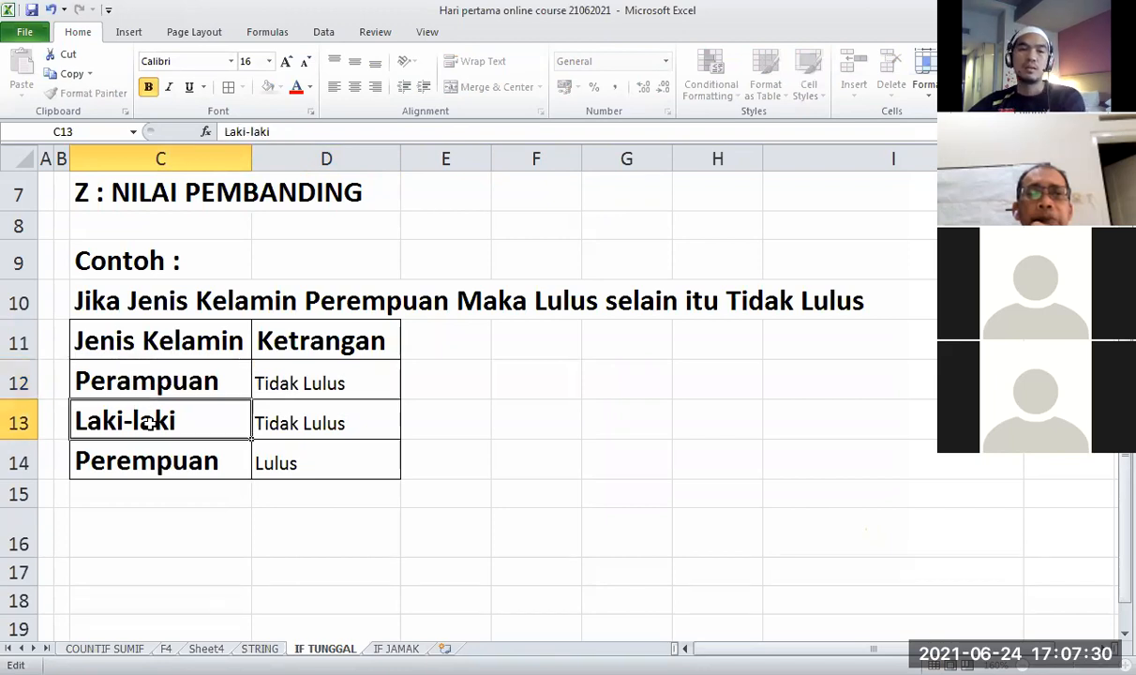
pyautogui.click(370, 386)
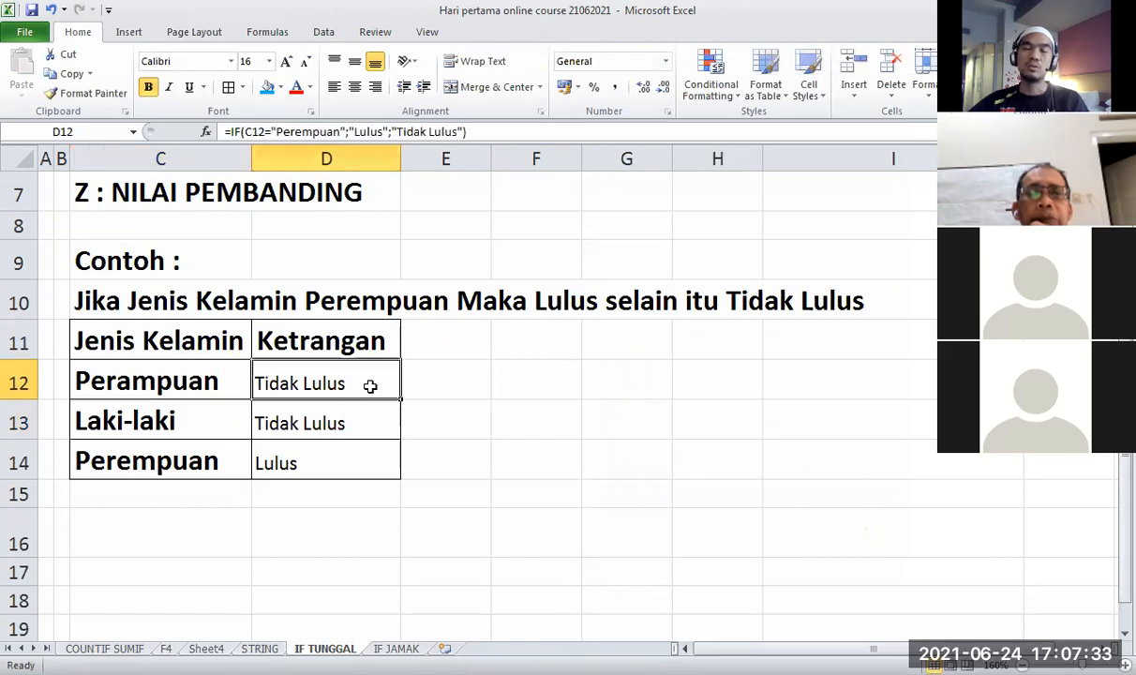
# Correct the spelling in C12 back to Perempuan and recheck D12
pyautogui.doubleClick(125, 383)
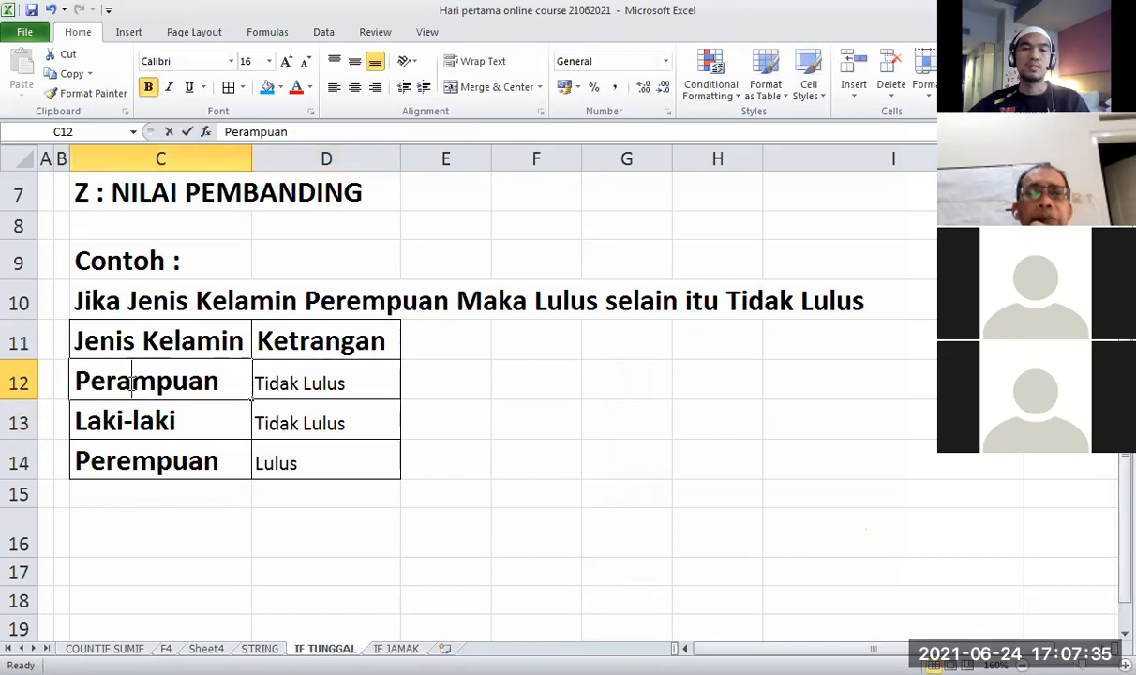
pyautogui.write('e')
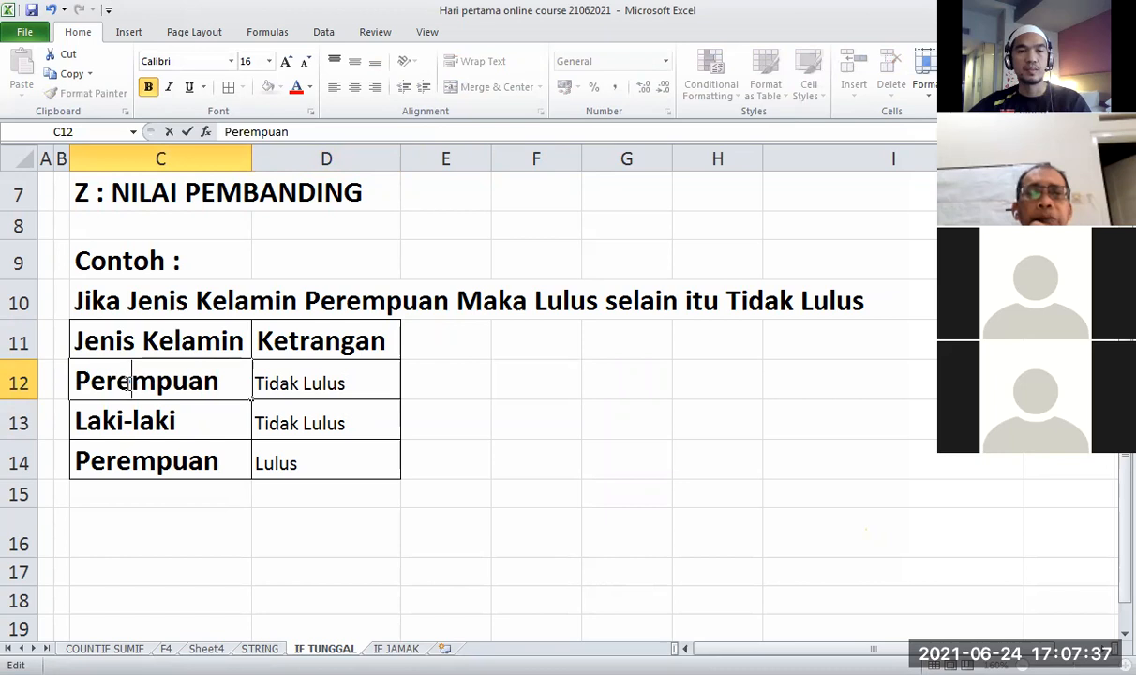
pyautogui.press('Return')
pyautogui.click(324, 394)
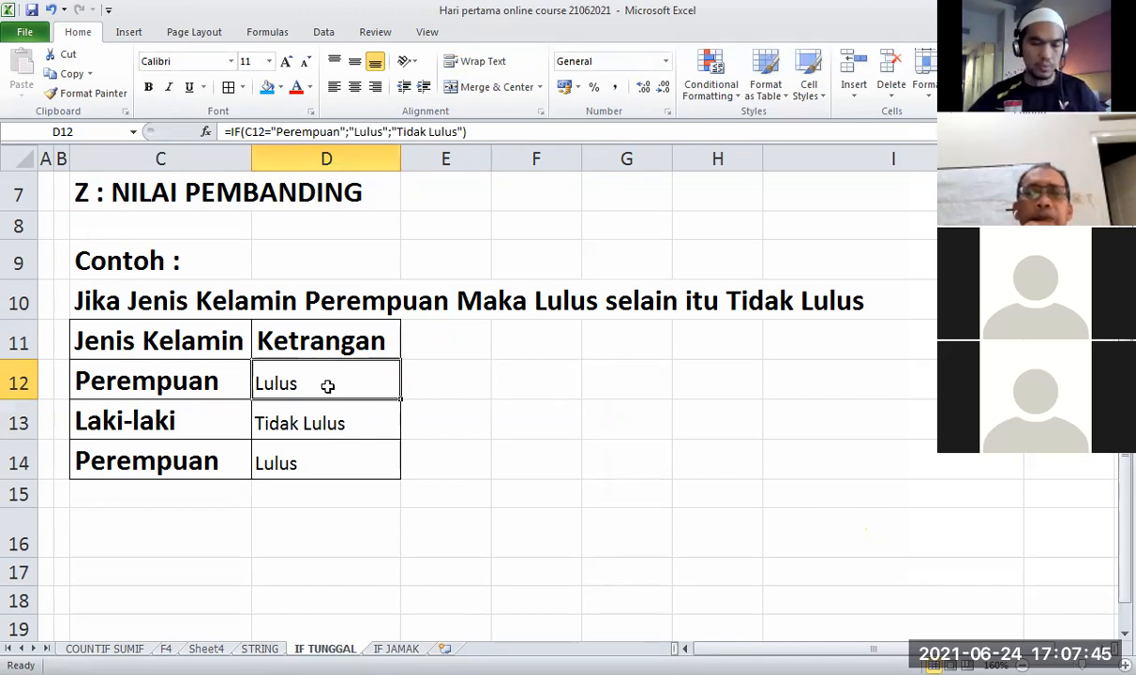
# Enter the heading "Contoh :" in cell C16 below the first example table
pyautogui.keyDown('ctrl'); pyautogui.scroll(-2, 388, 436); pyautogui.keyUp('ctrl')
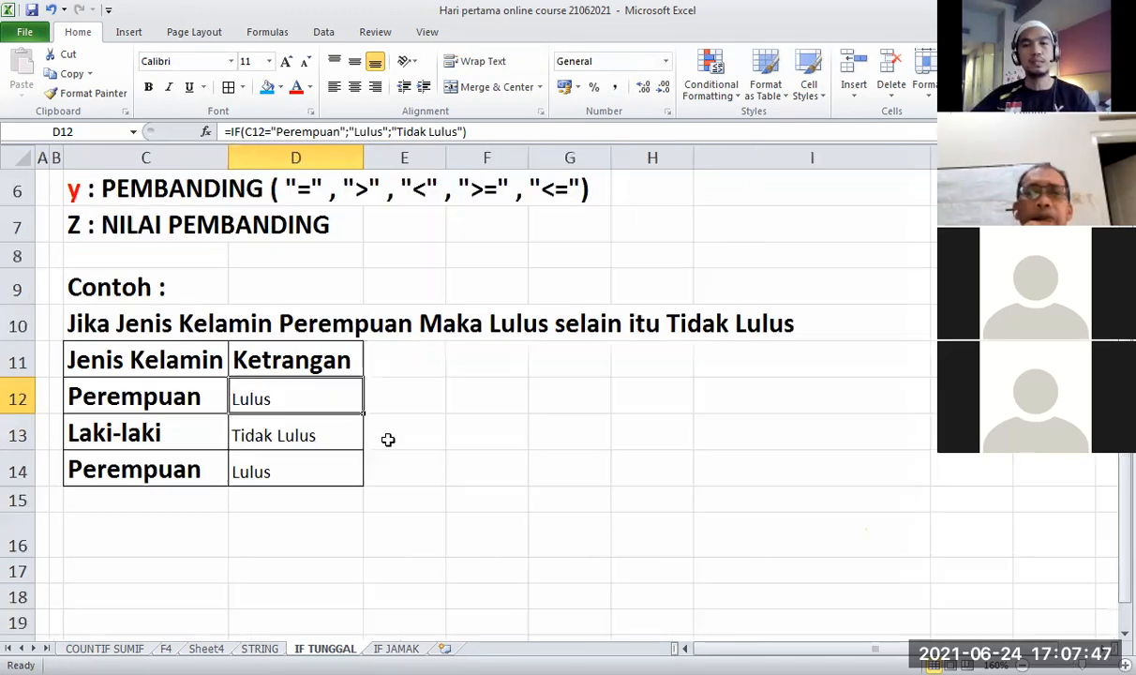
pyautogui.scroll(1, 388, 440)
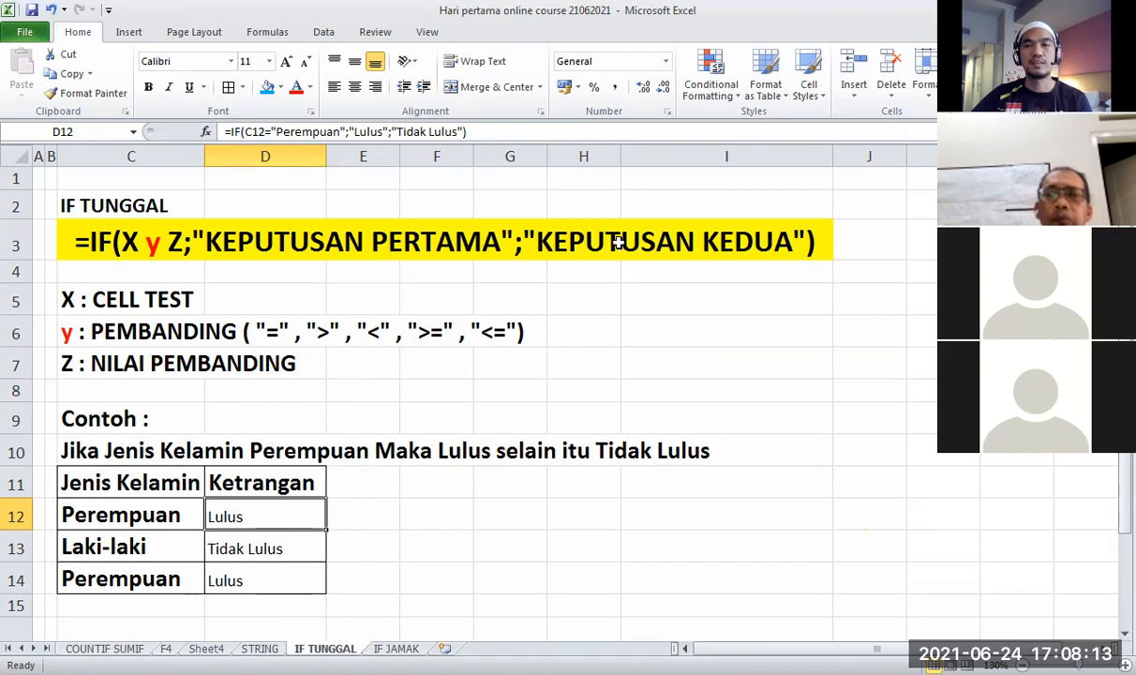
pyautogui.click(492, 545)
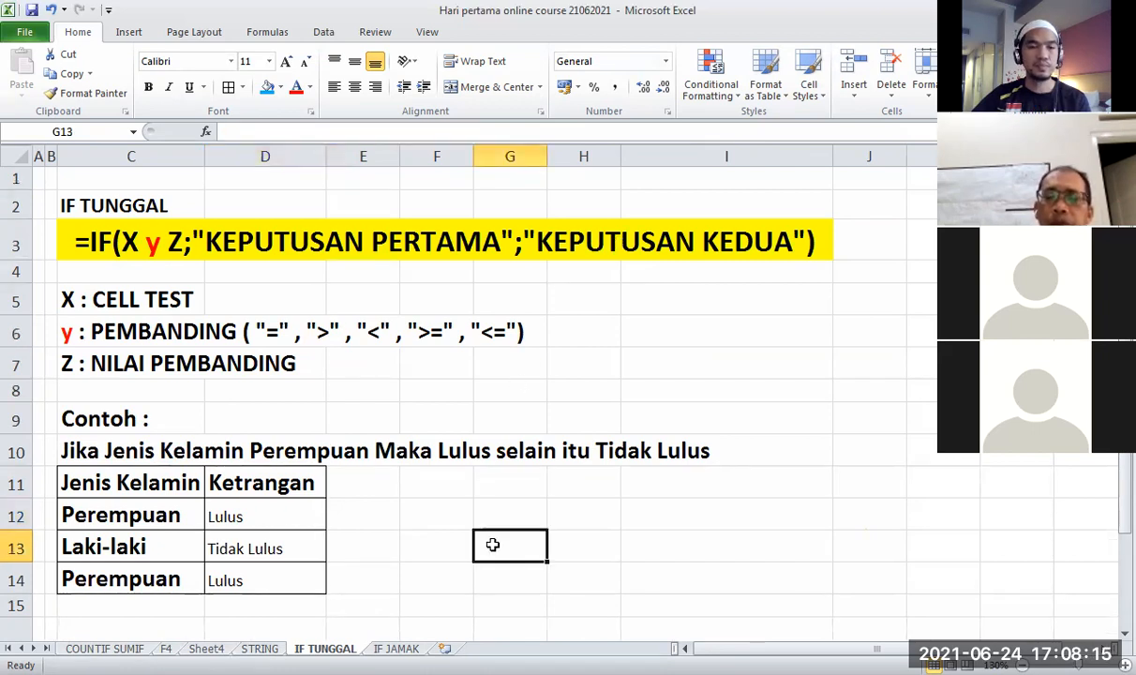
pyautogui.scroll(-1, 492, 544)
pyautogui.click(180, 527)
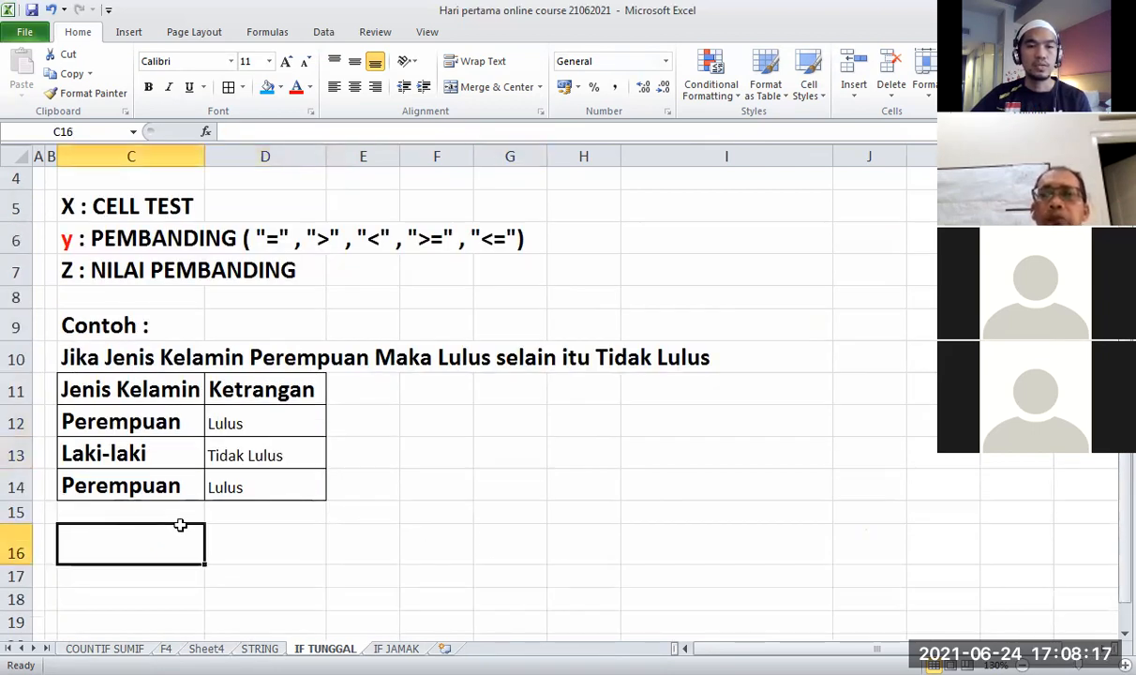
pyautogui.scroll(1, 333, 511)
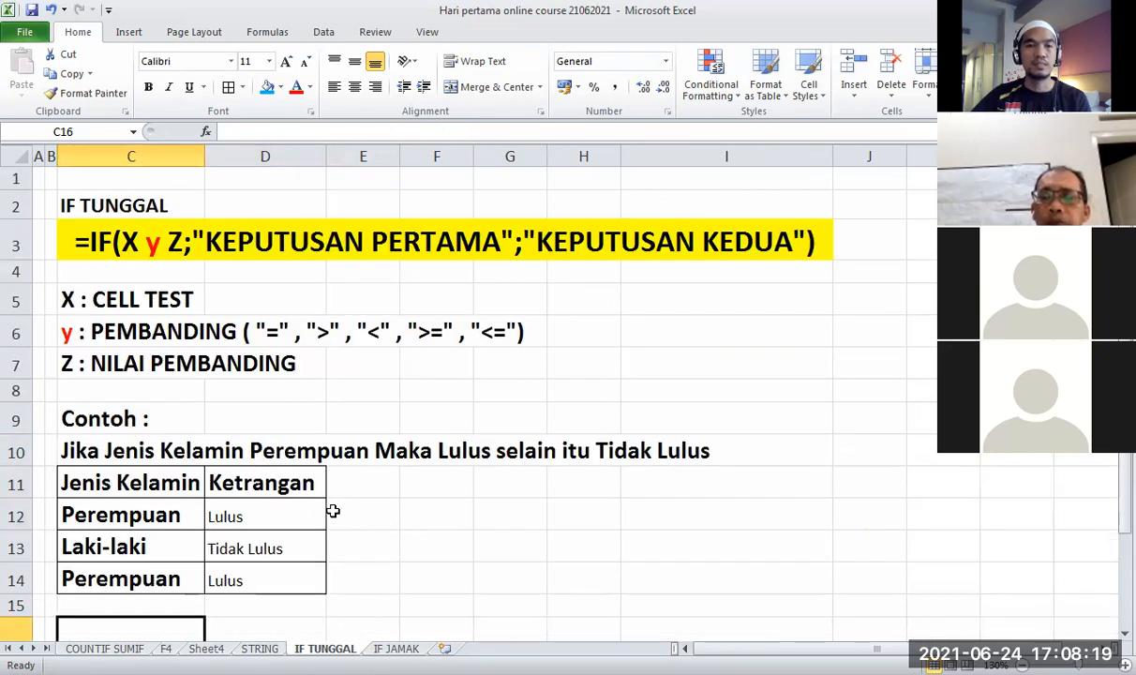
pyautogui.scroll(-1, 333, 511)
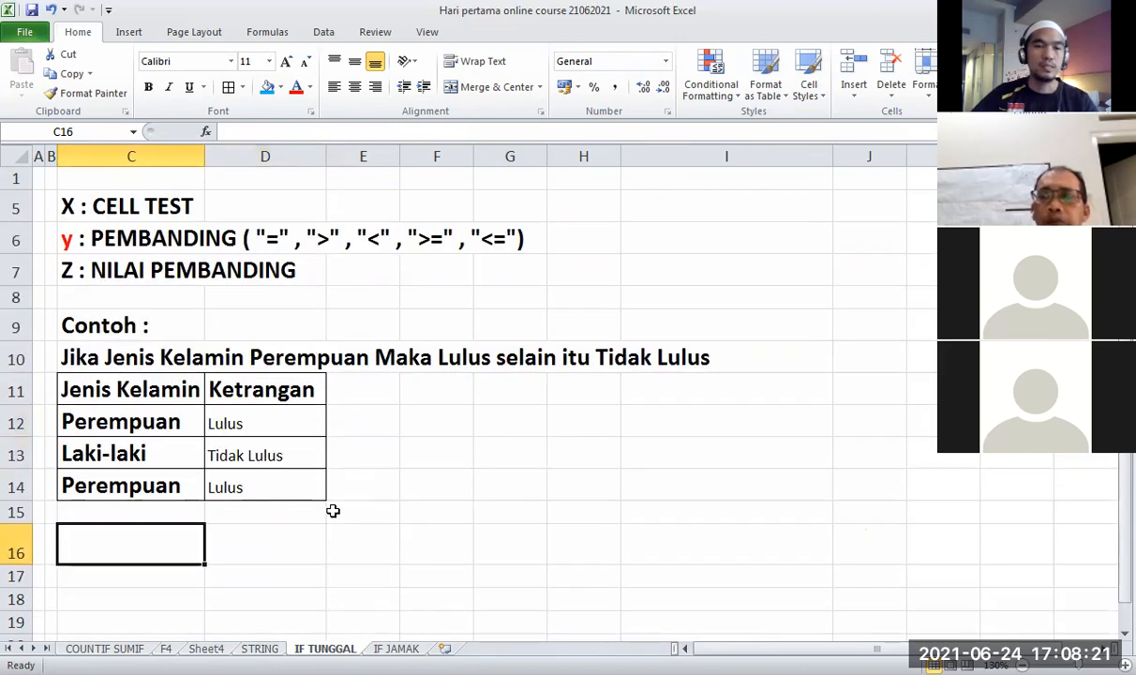
pyautogui.write('Con')
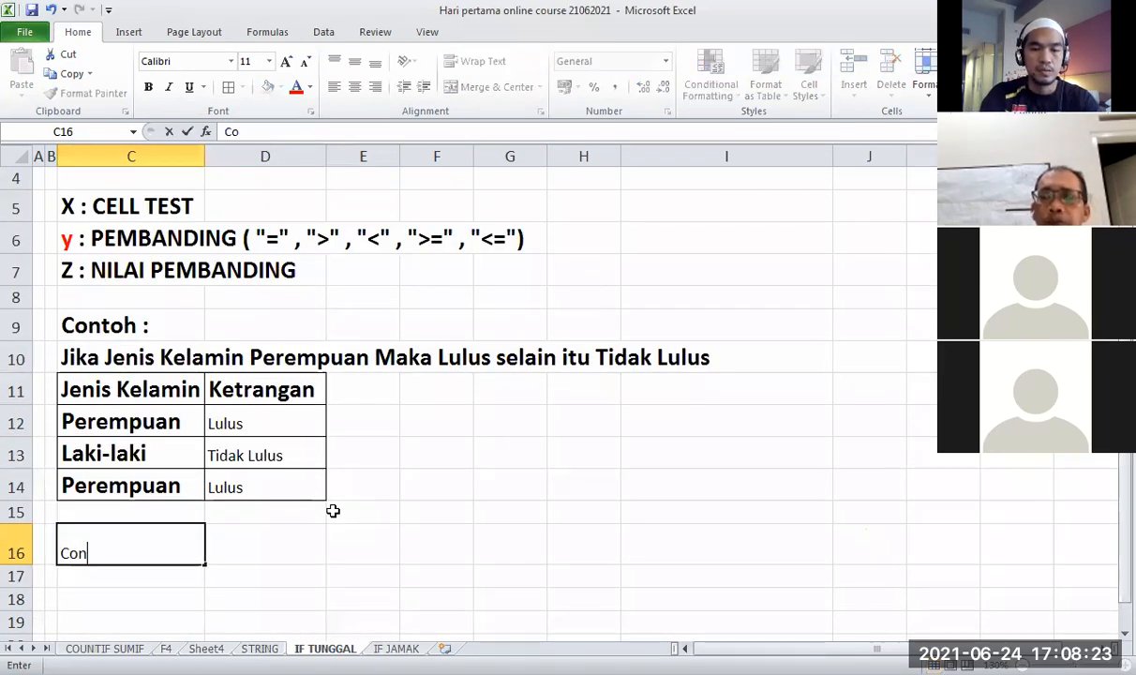
pyautogui.write('toh :')
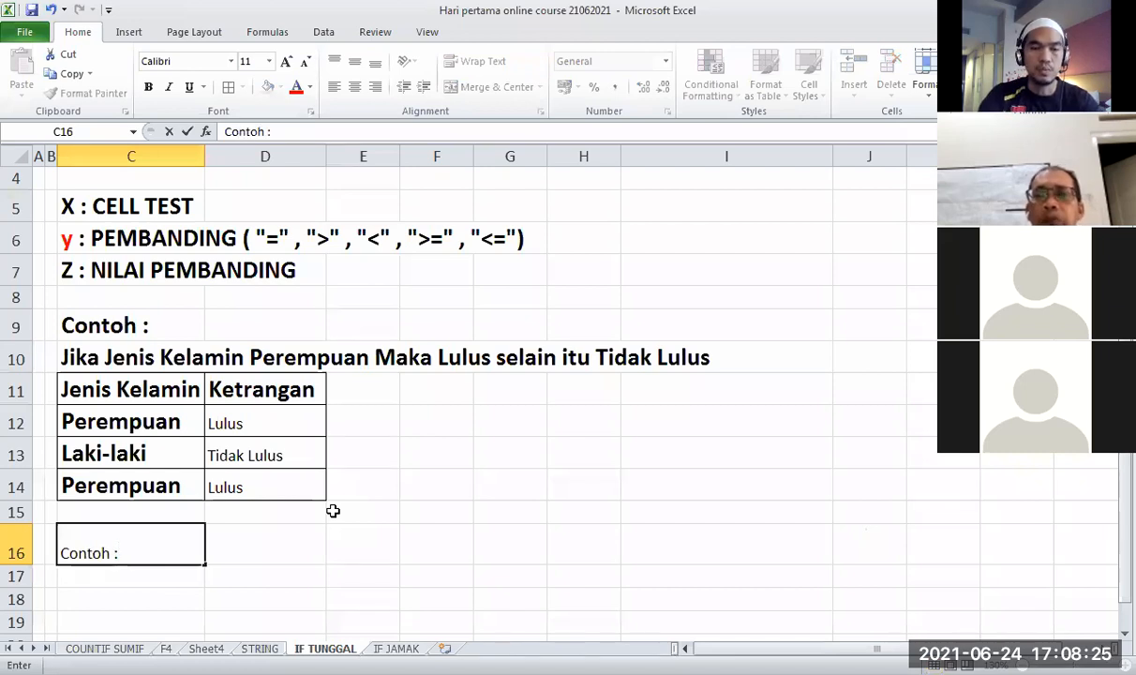
pyautogui.press('Return')
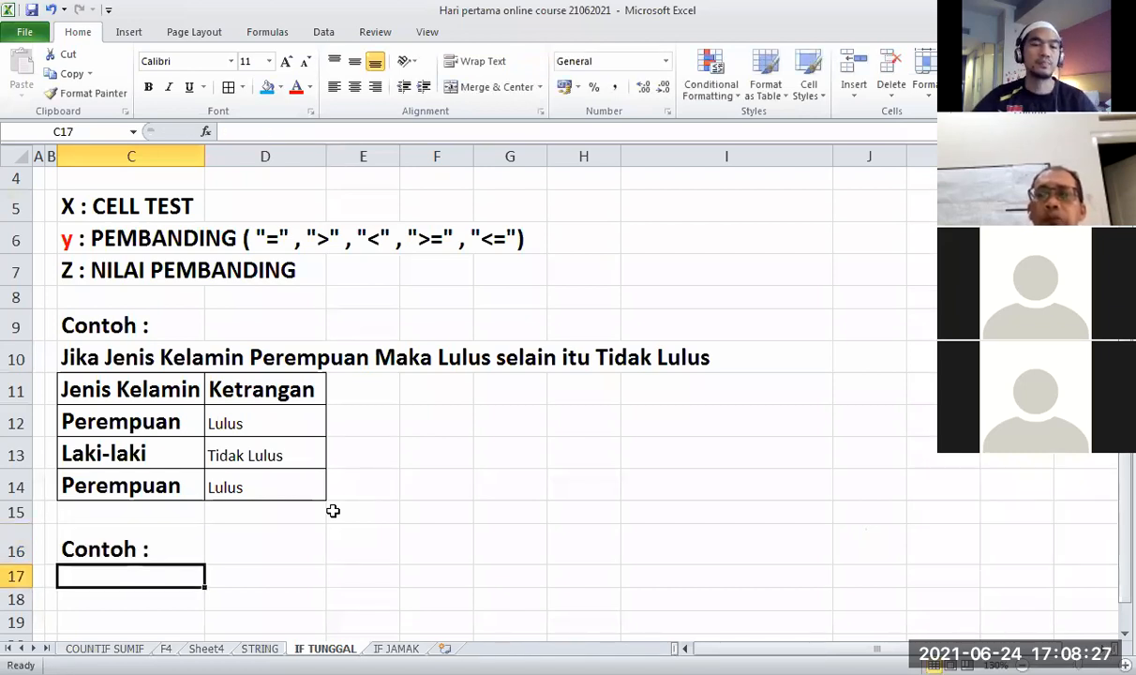
# Enter the rule "Jika Umur Lebih dari 25 Maka lulus selain itu tidak lulus" in cell C17
pyautogui.write('Jika ')
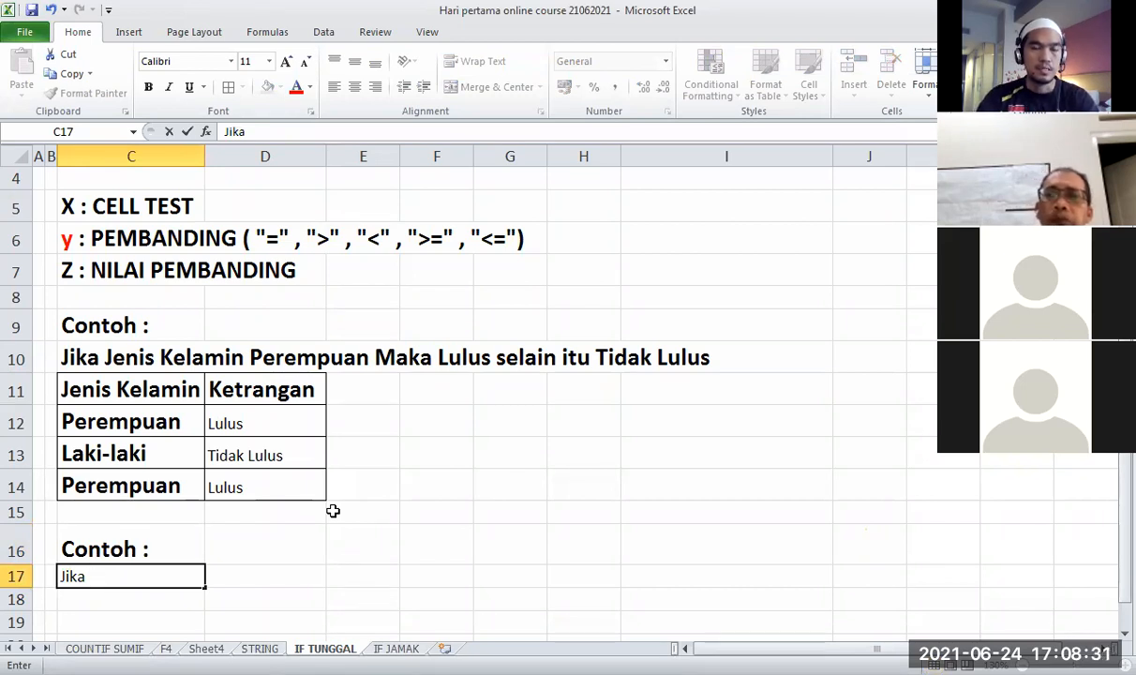
pyautogui.write('U')
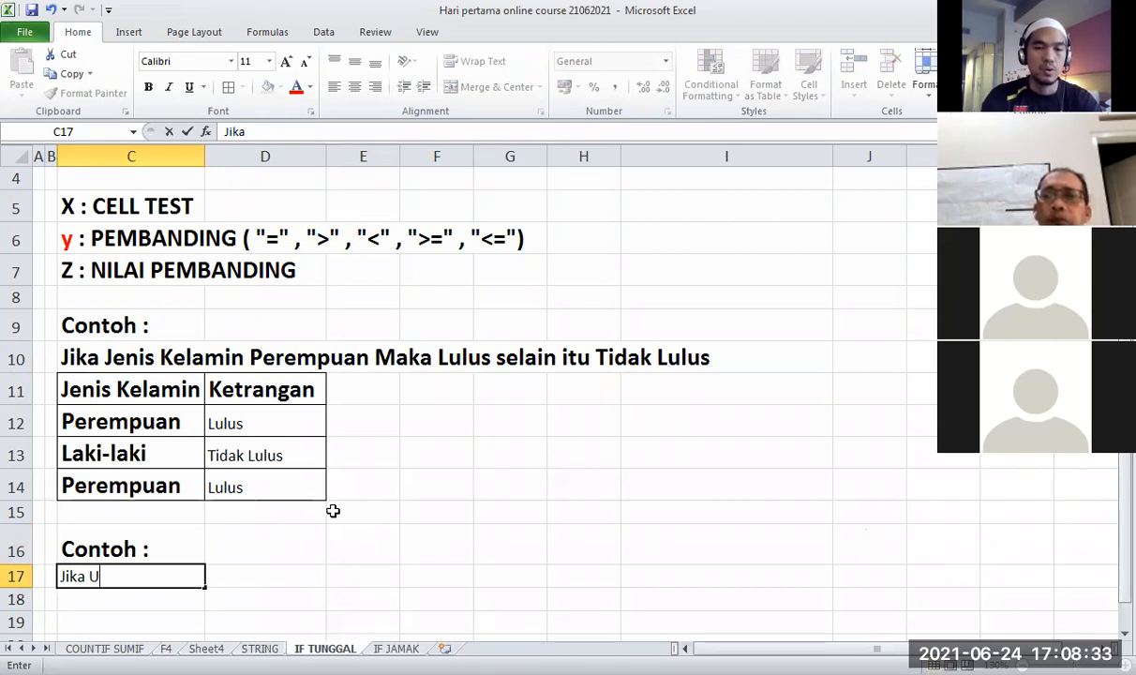
pyautogui.write('mur Dia')
pyautogui.press('BackSpace')
pyautogui.press('BackSpace')
pyautogui.press('BackSpace')
pyautogui.press('BackSpace')
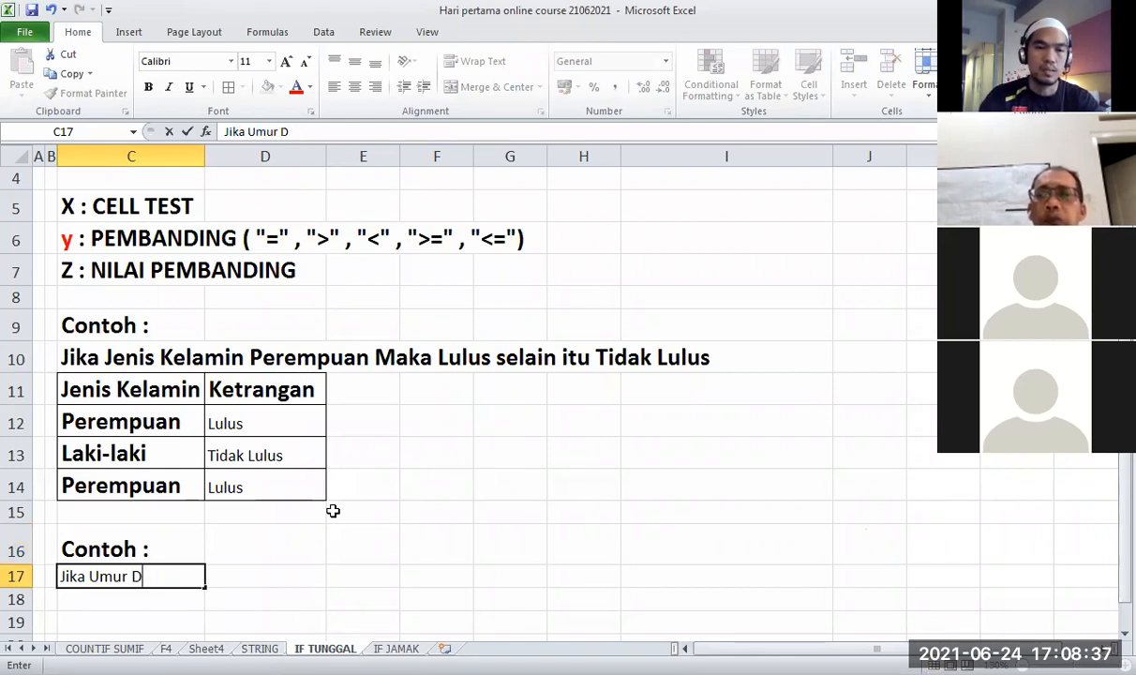
pyautogui.write('Lebih dari')
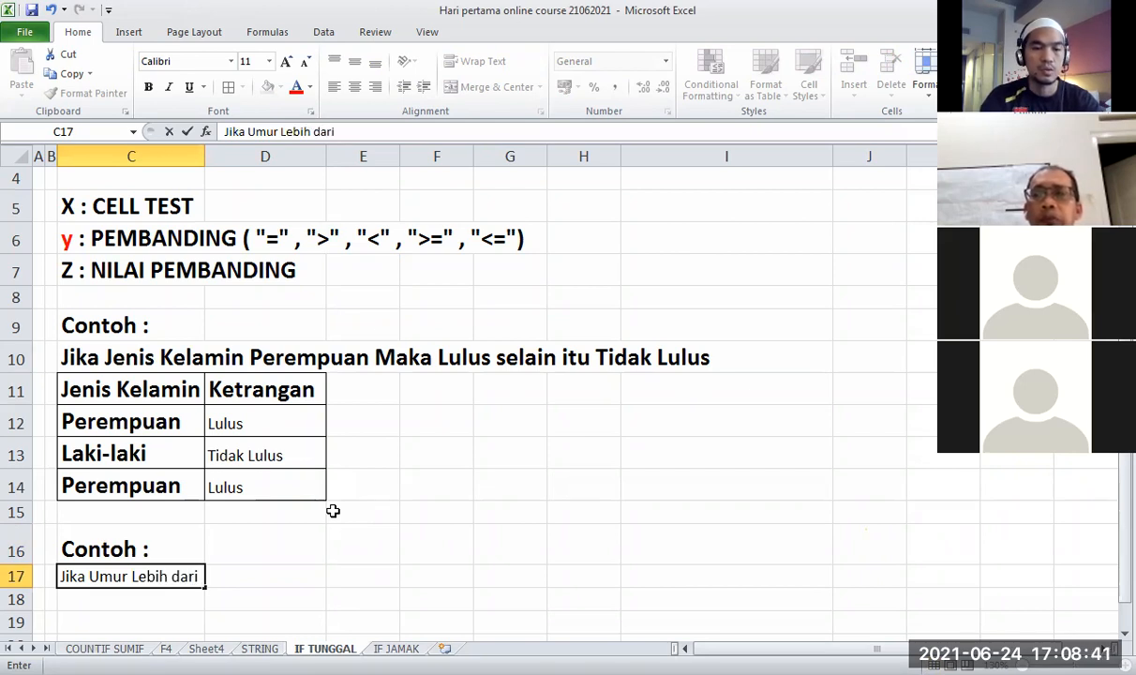
pyautogui.write(' 2')
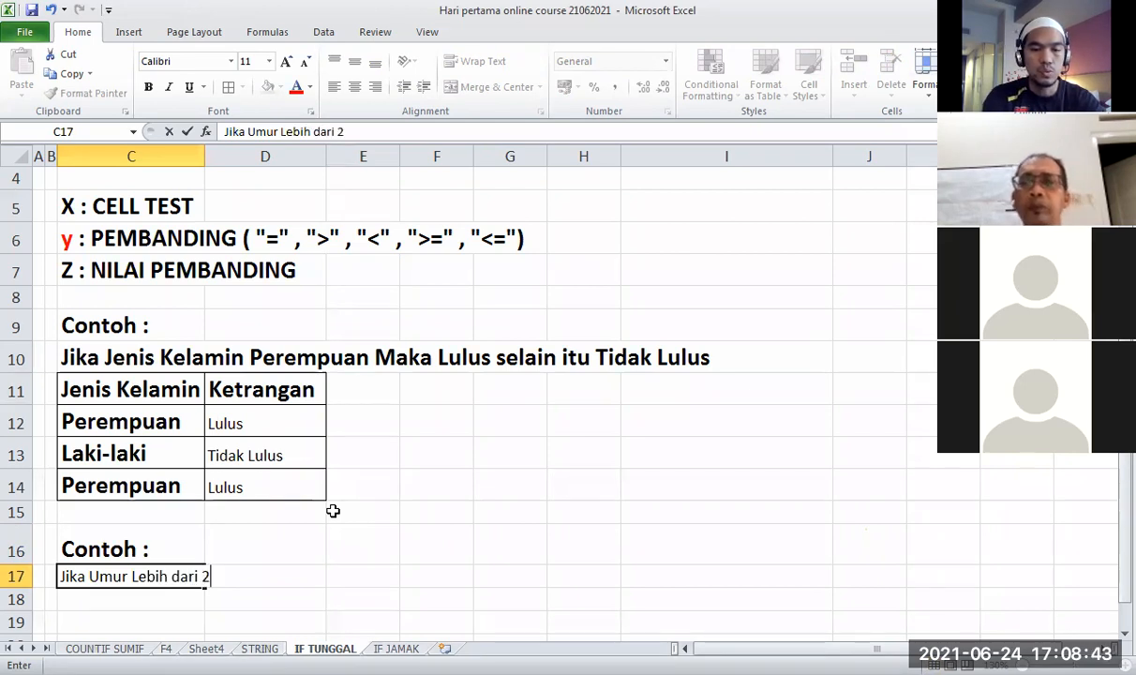
pyautogui.write('5 M')
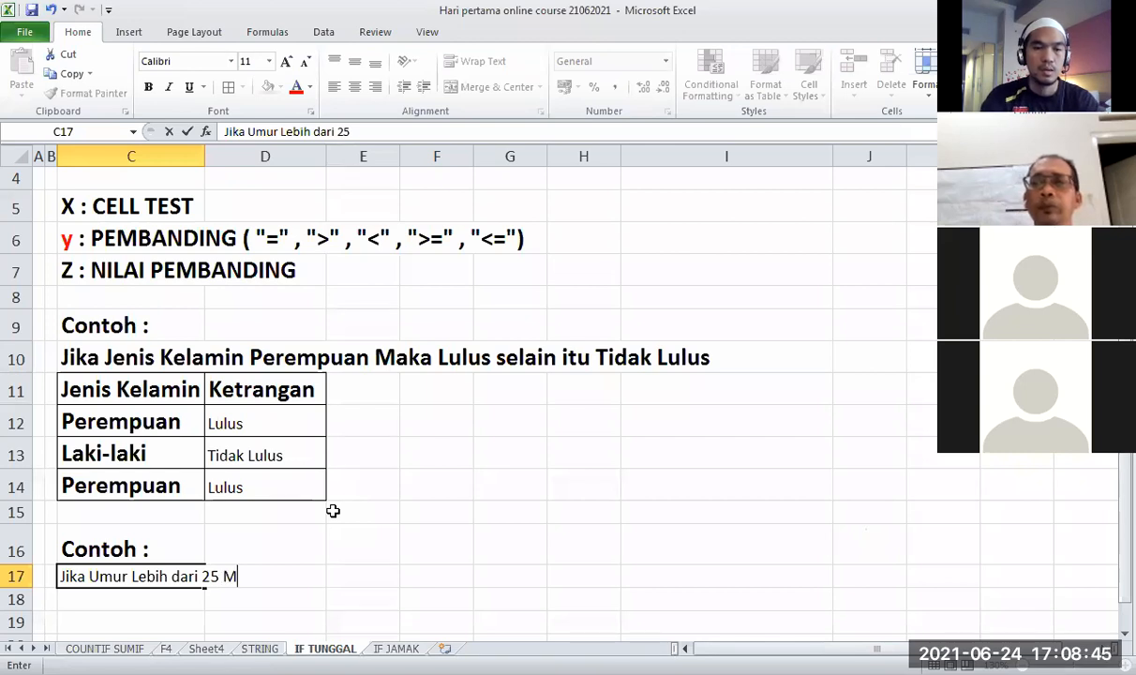
pyautogui.write('aka lulus')
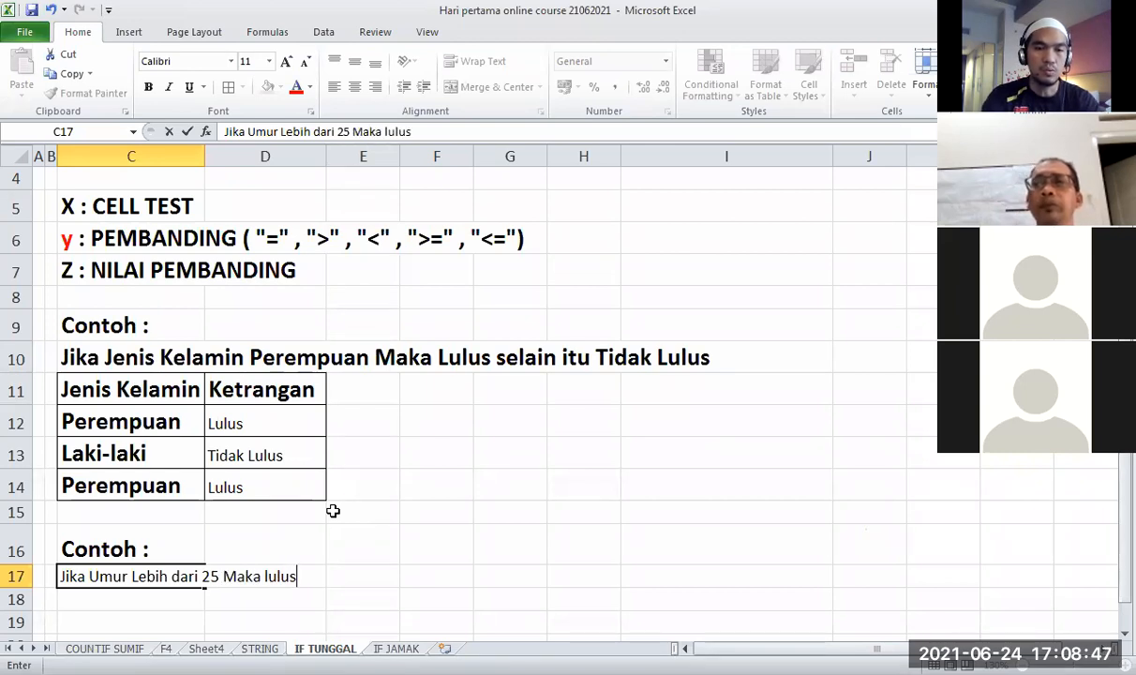
pyautogui.write(' selain ')
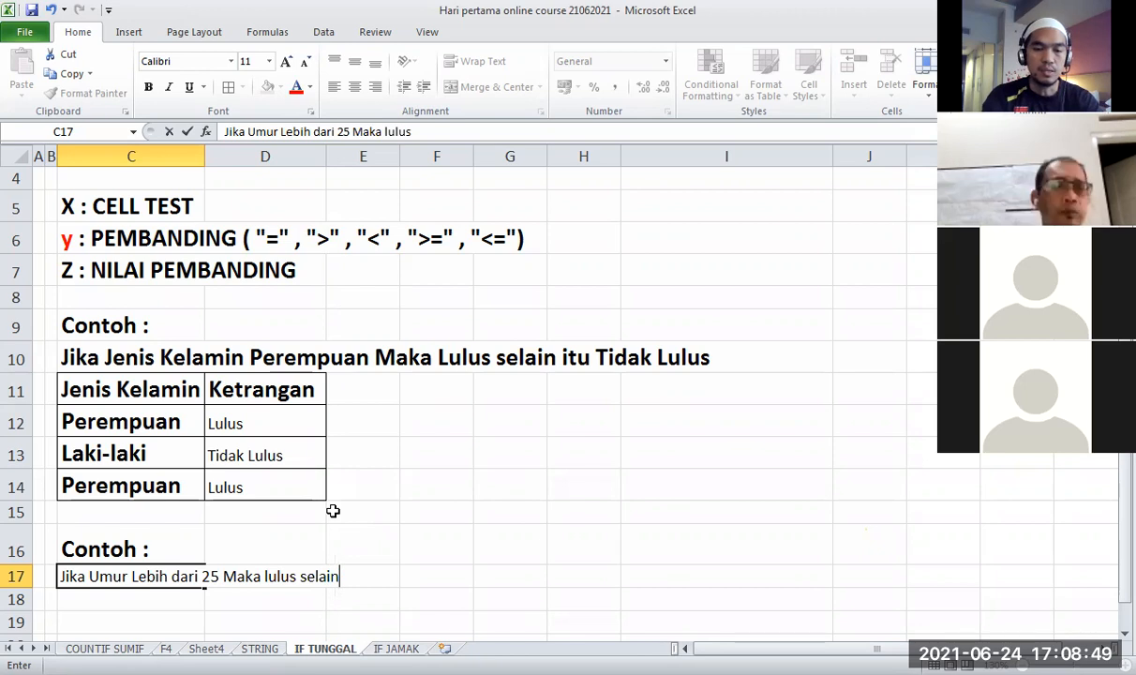
pyautogui.write('itu tidak lulus')
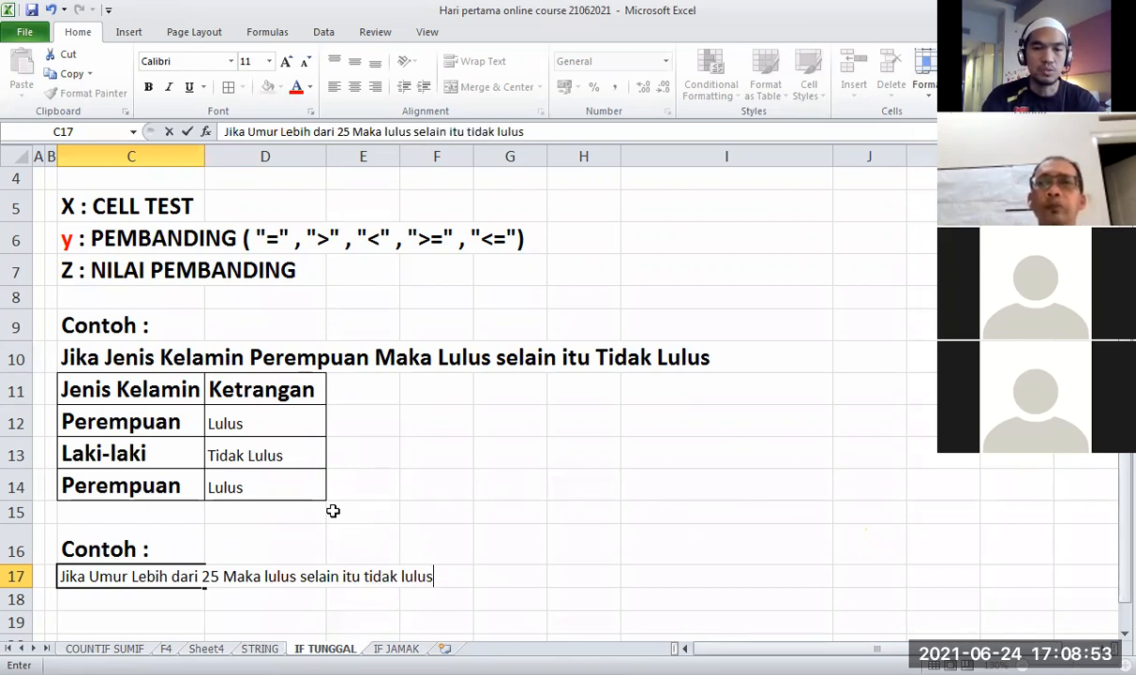
pyautogui.press('Return')
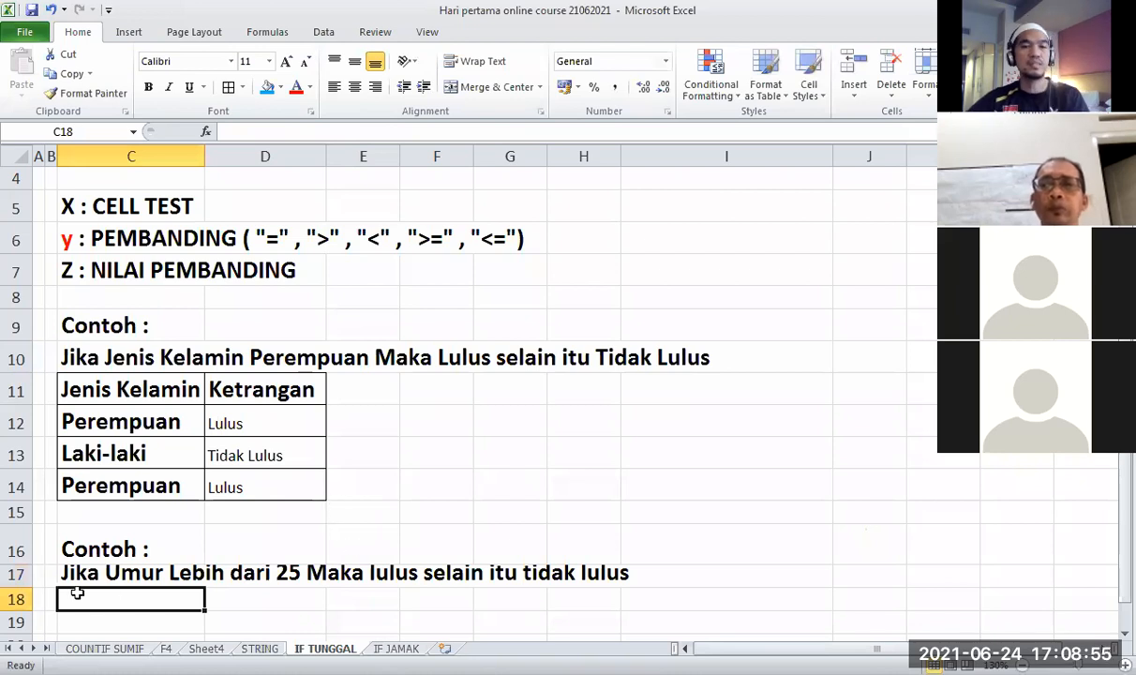
# Increase the height of row 17 so the age rule text fits fully
pyautogui.click(16, 597)
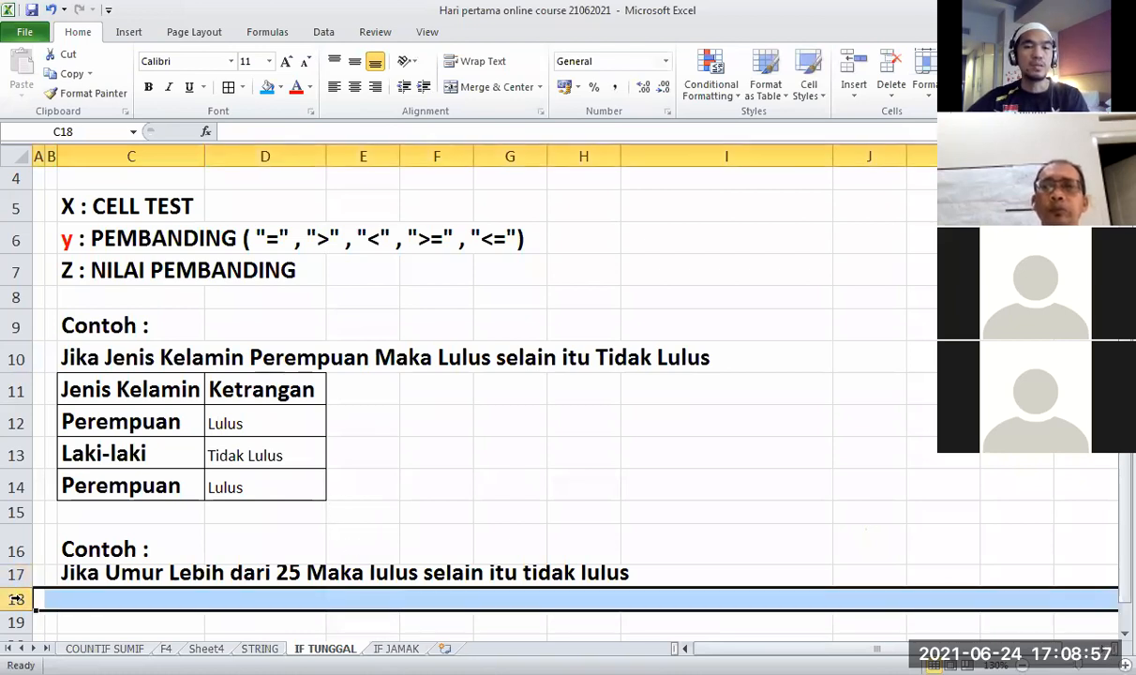
pyautogui.click(75, 601)
pyautogui.moveTo(21, 588); pyautogui.dragTo(21, 595)
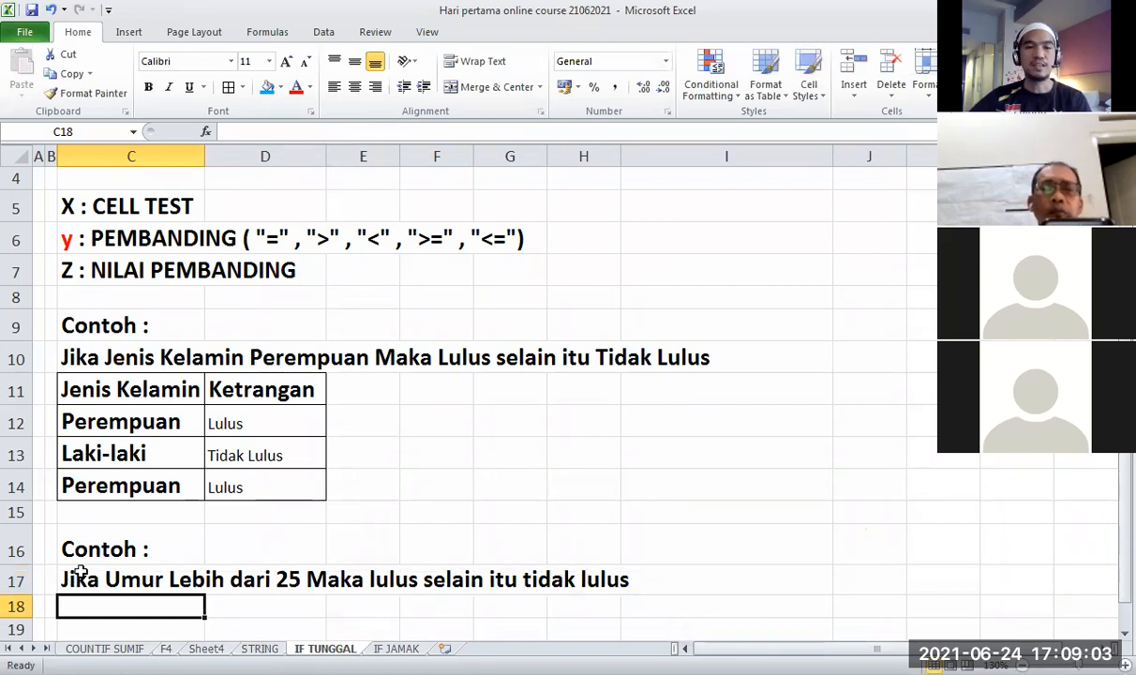
# Enter the table headers "Umur" in C18 and "Keterangan" in D18 below the age rule
pyautogui.scroll(-1, 81, 572)
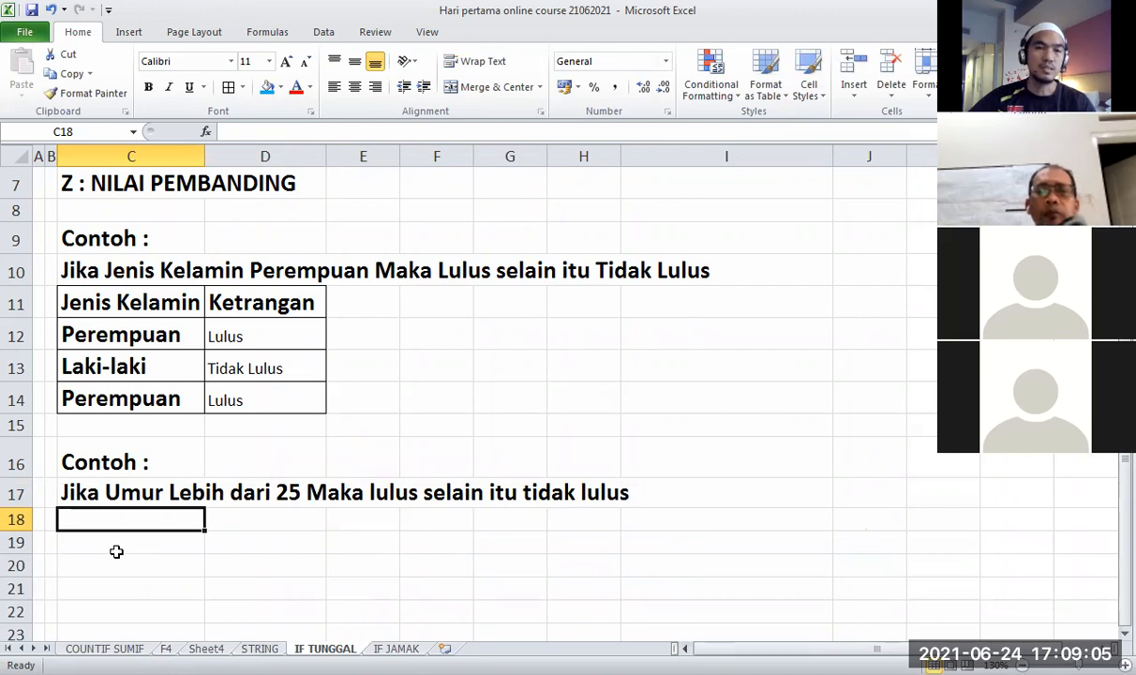
pyautogui.write('Umur')
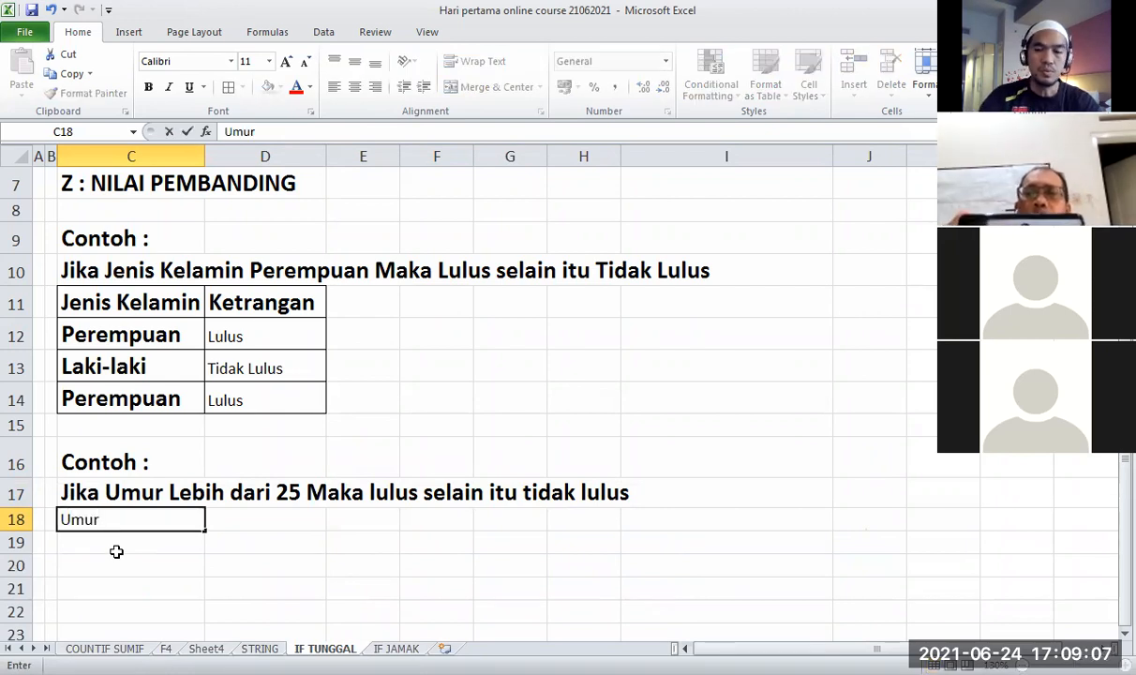
pyautogui.press('Tab')
pyautogui.write('Keterangan')
pyautogui.press('Return')
# Fill the Umur column in C19:C22 with the ages 35, 25, 25 and 40
pyautogui.press('Up')
pyautogui.press('Left')
pyautogui.press('Down')
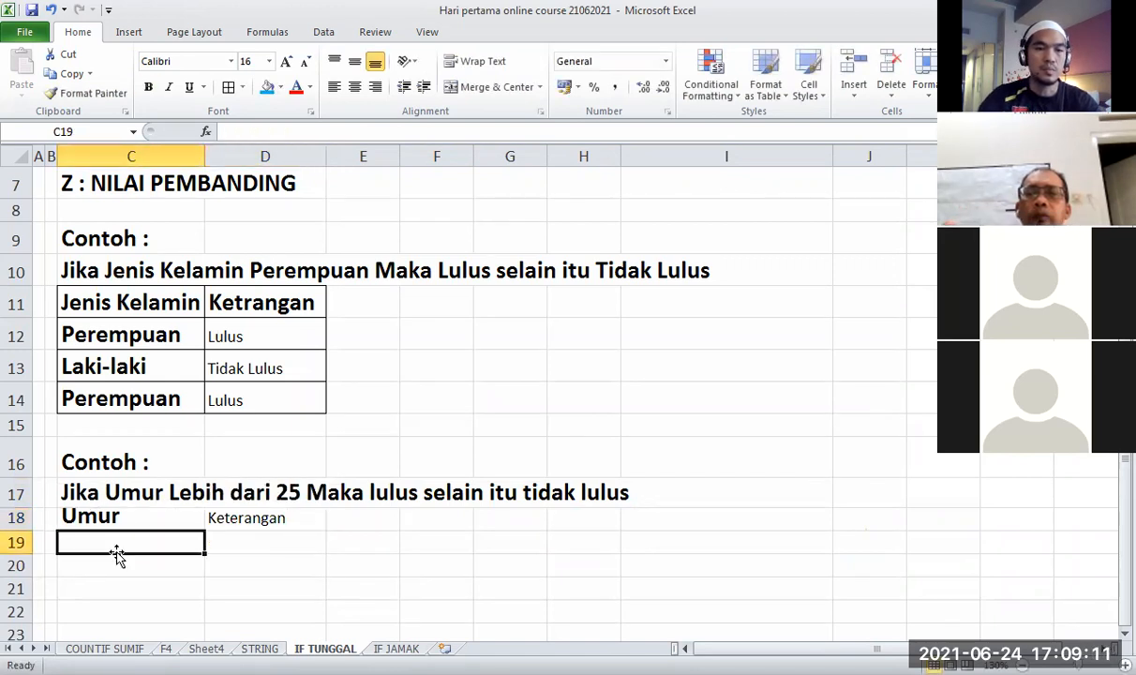
pyautogui.write('35')
pyautogui.press('Return')
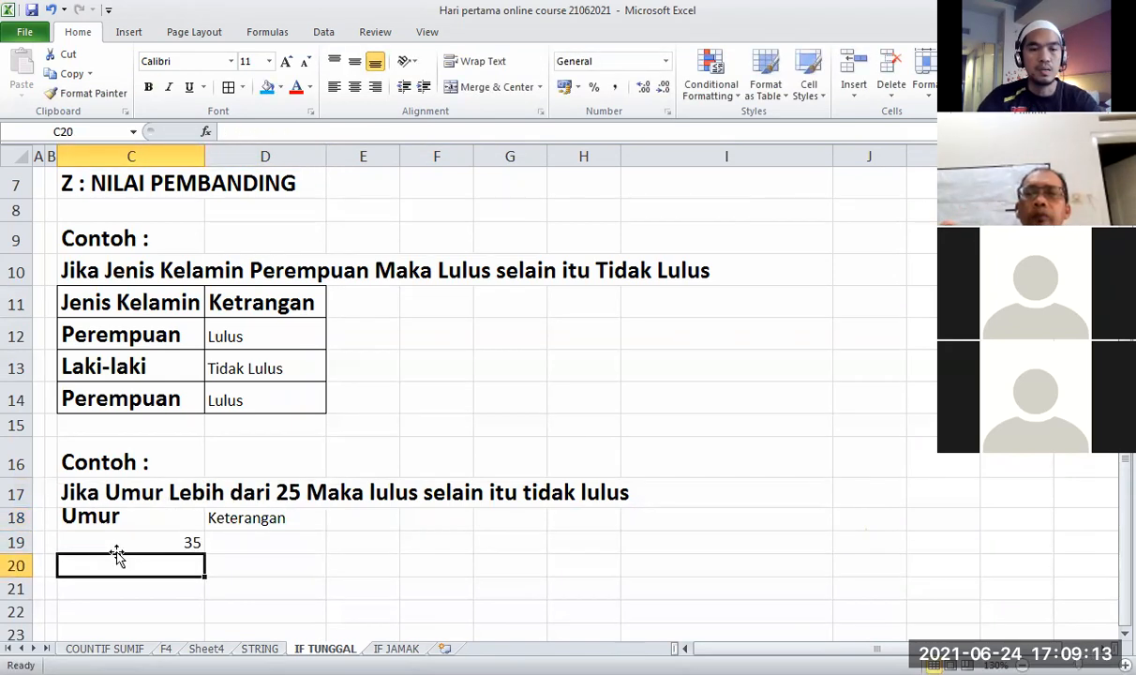
pyautogui.write('25')
pyautogui.press('Return')
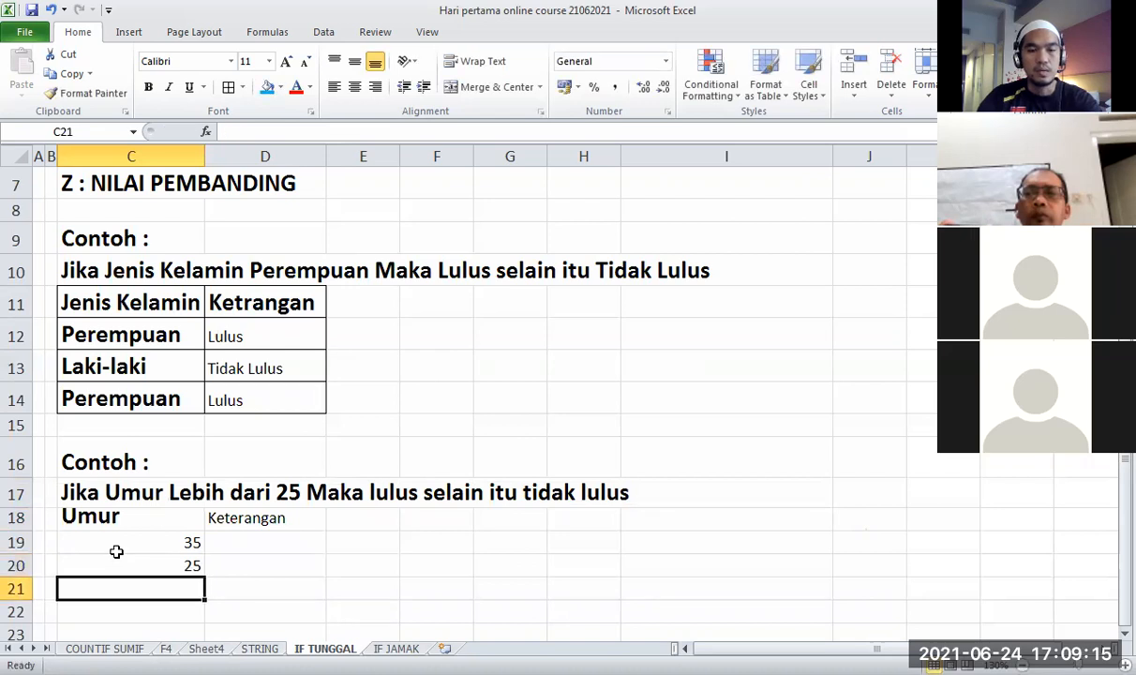
pyautogui.write('25')
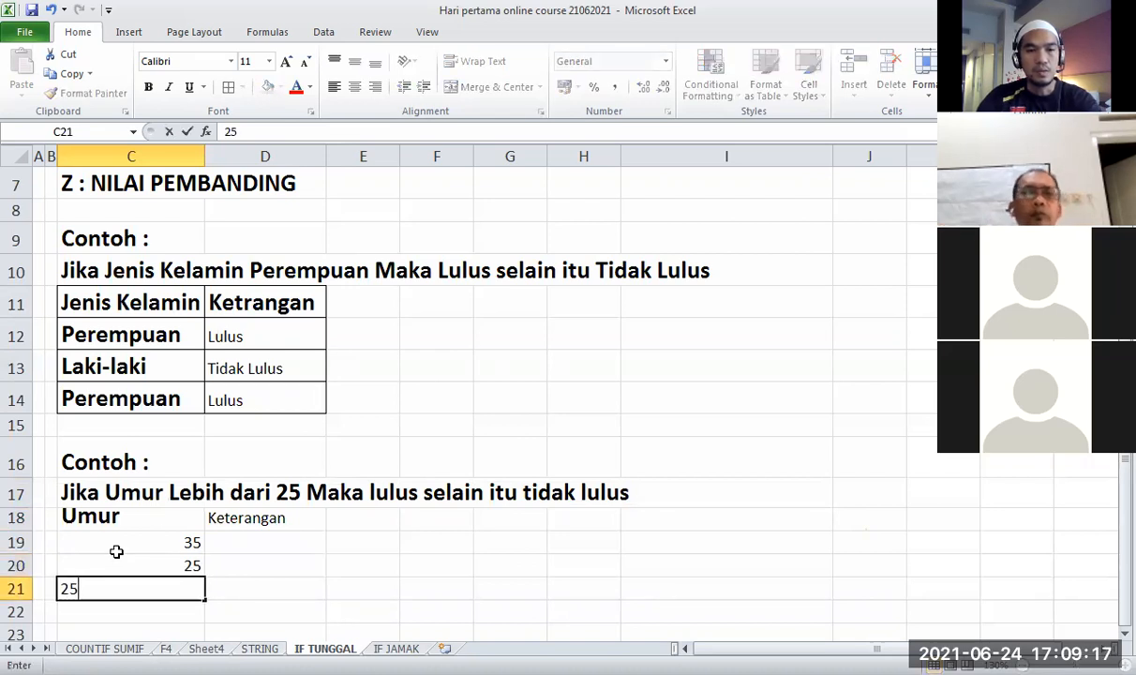
pyautogui.press('Return')
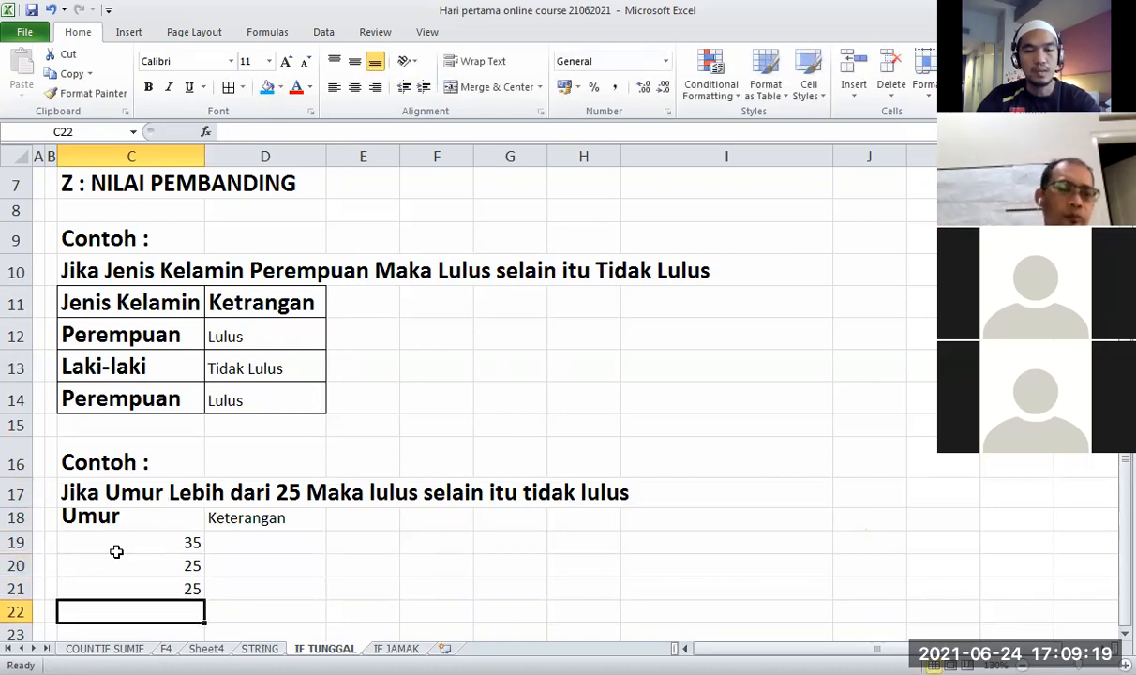
pyautogui.write('40')
pyautogui.press('Return')
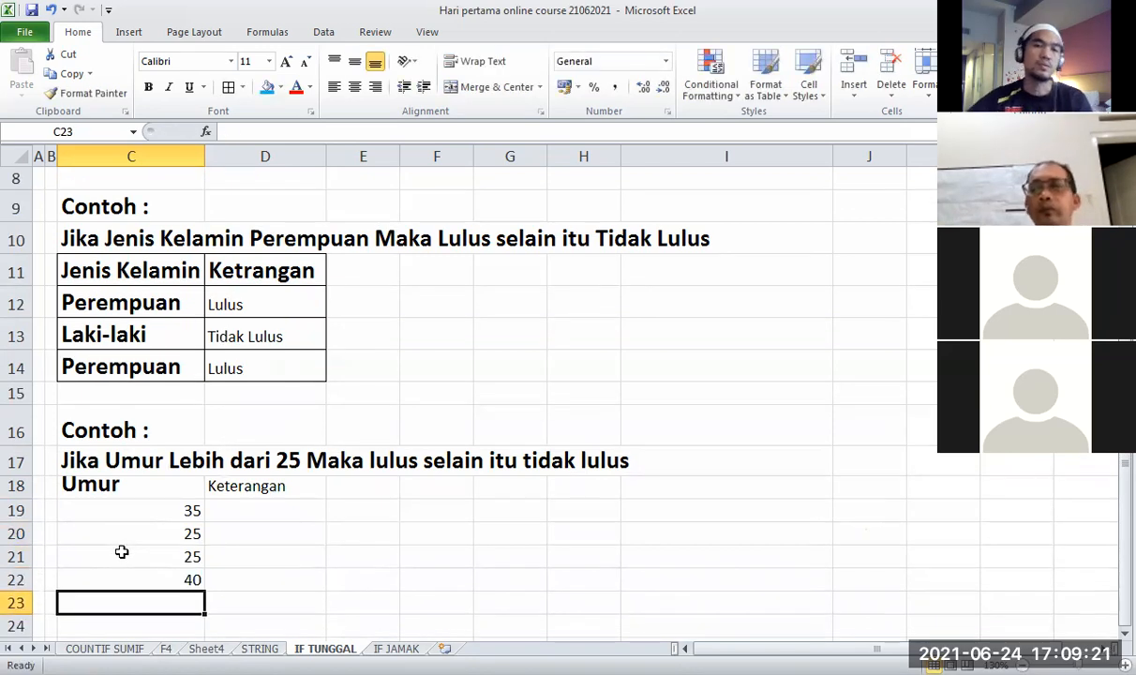
# Copy the bold, bordered formatting of the first example table C11:D14 onto the age table C18:D22
pyautogui.click(235, 489)
pyautogui.moveTo(190, 279)
pyautogui.mouseDown()
pyautogui.moveTo(195, 317)
pyautogui.moveTo(242, 376)
pyautogui.mouseUp()
pyautogui.click(86, 93)
pyautogui.moveTo(141, 485); pyautogui.dragTo(244, 574)
pyautogui.click(571, 578)
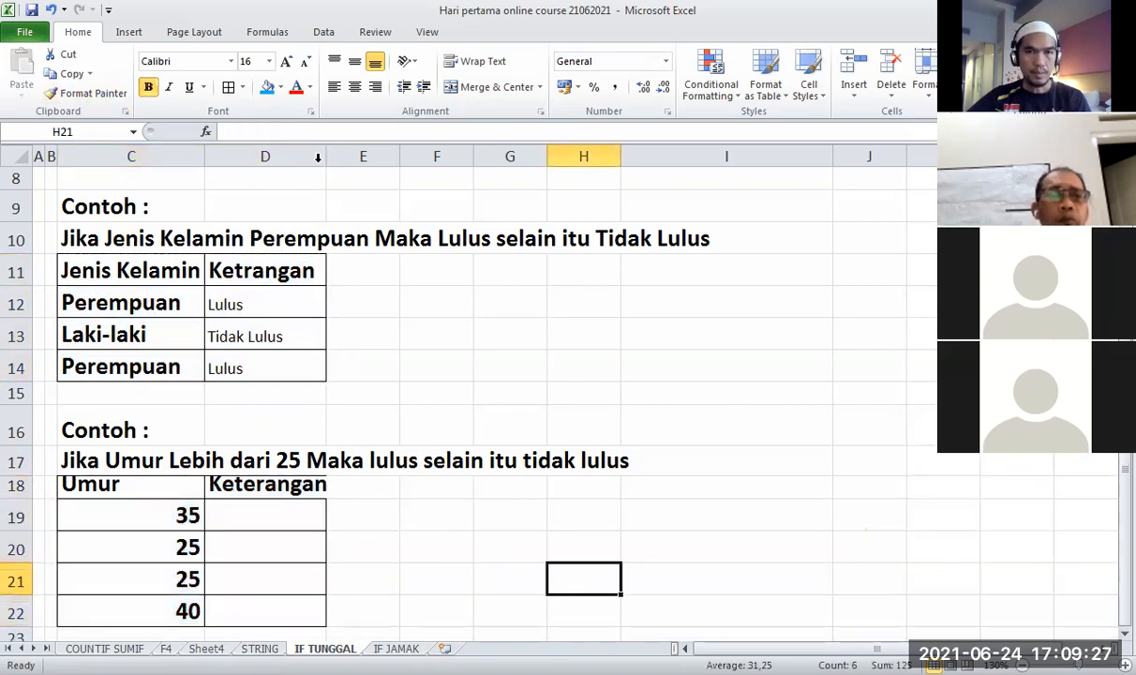
# Widen column D and increase the height of row 18 so the age table's headers fit
pyautogui.moveTo(326, 150); pyautogui.dragTo(362, 150)
pyautogui.moveTo(21, 499); pyautogui.dragTo(20, 507)
pyautogui.click(548, 420)
pyautogui.click(326, 516)
pyautogui.click(684, 486)
pyautogui.click(726, 462)
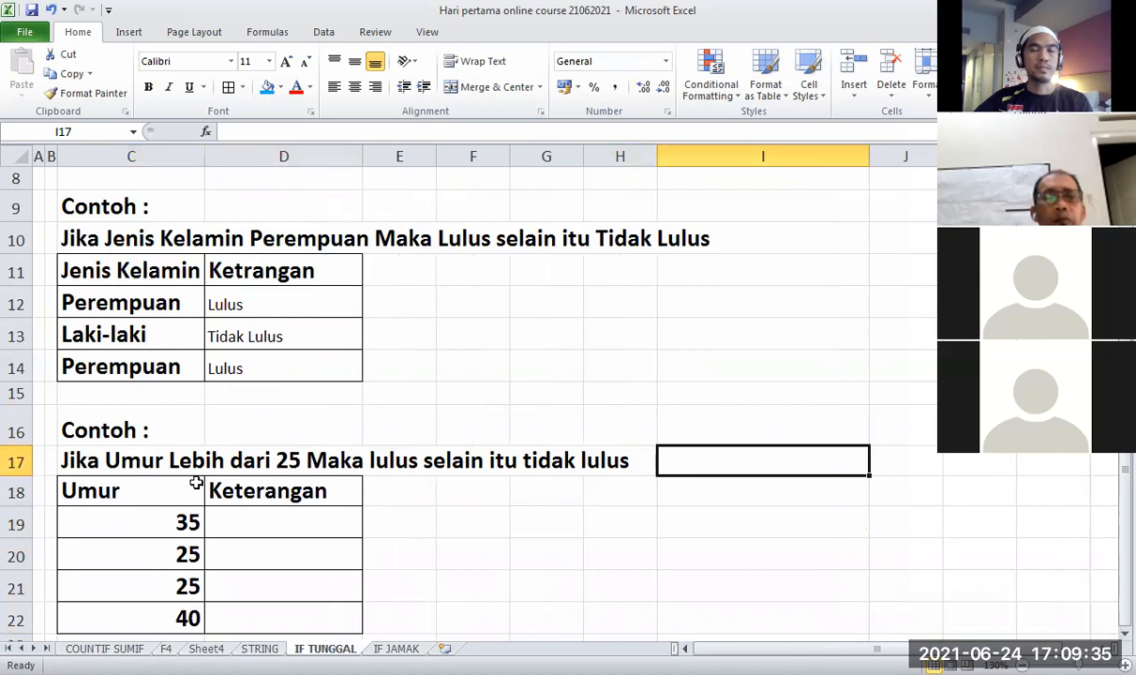
pyautogui.click(319, 459)
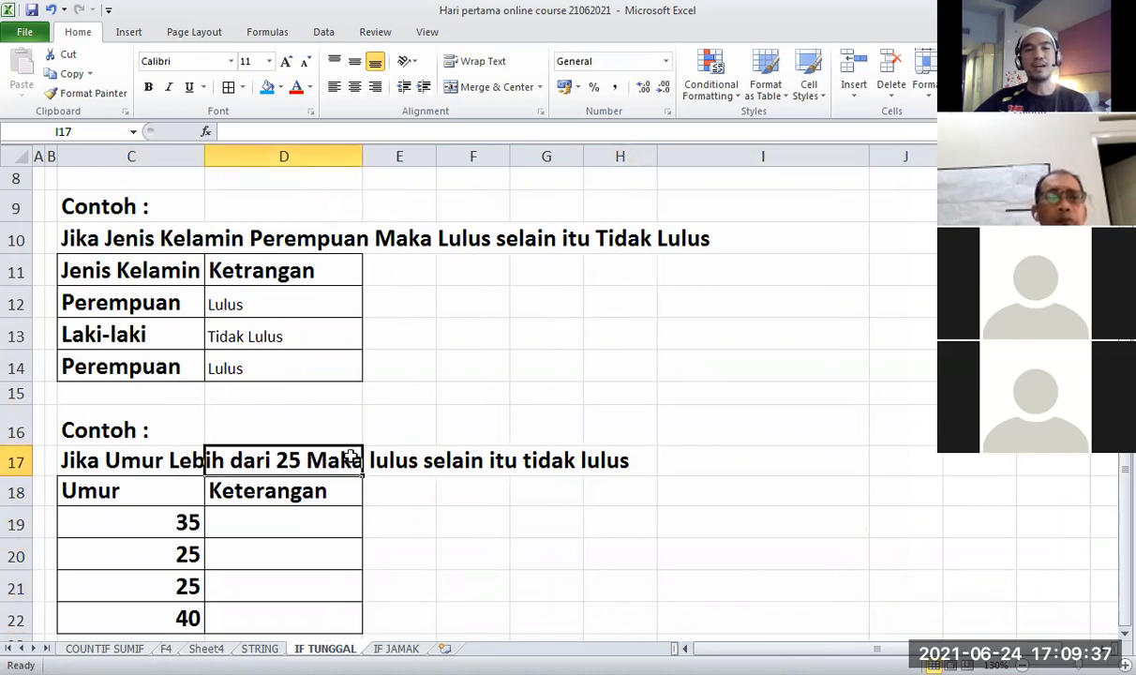
pyautogui.click(80, 459)
pyautogui.click(790, 458)
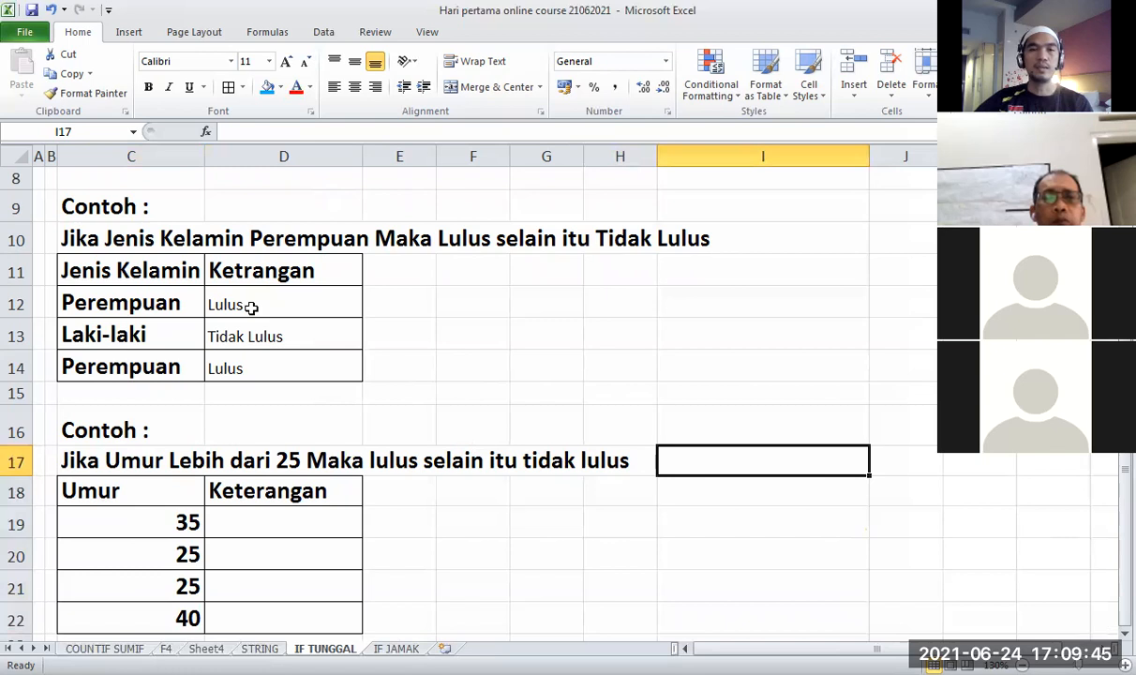
# Format the results in D12:D14 as red, bold text with font size 16
pyautogui.moveTo(248, 307); pyautogui.dragTo(253, 364)
pyautogui.click(295, 86)
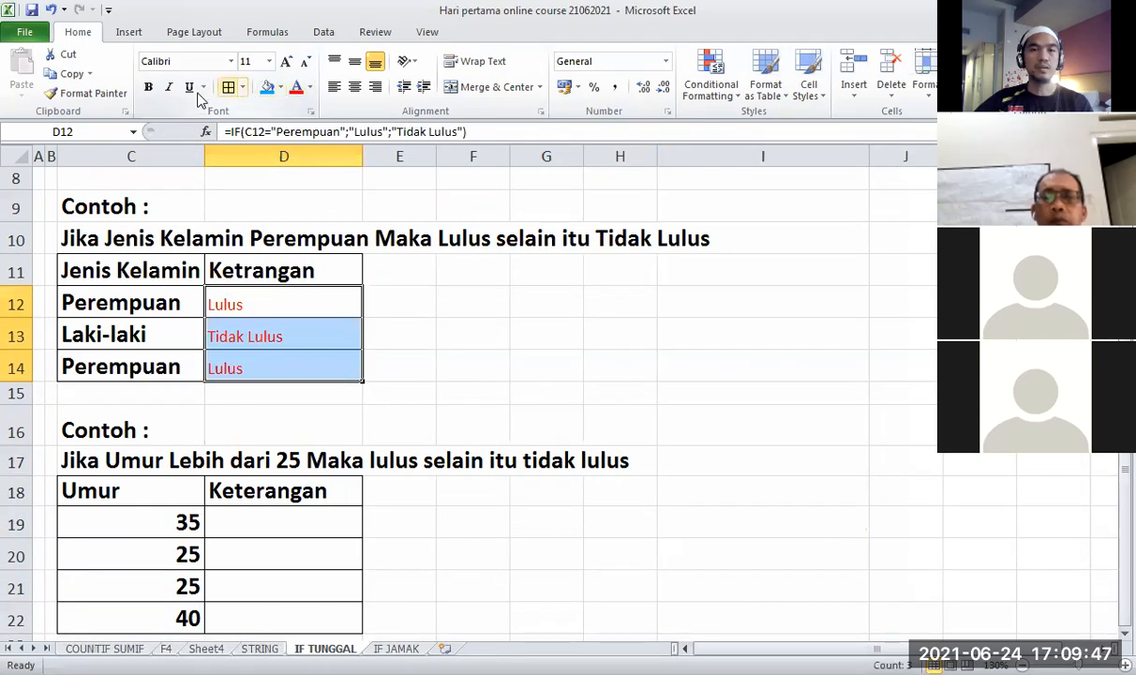
pyautogui.click(148, 86)
pyautogui.click(268, 61)
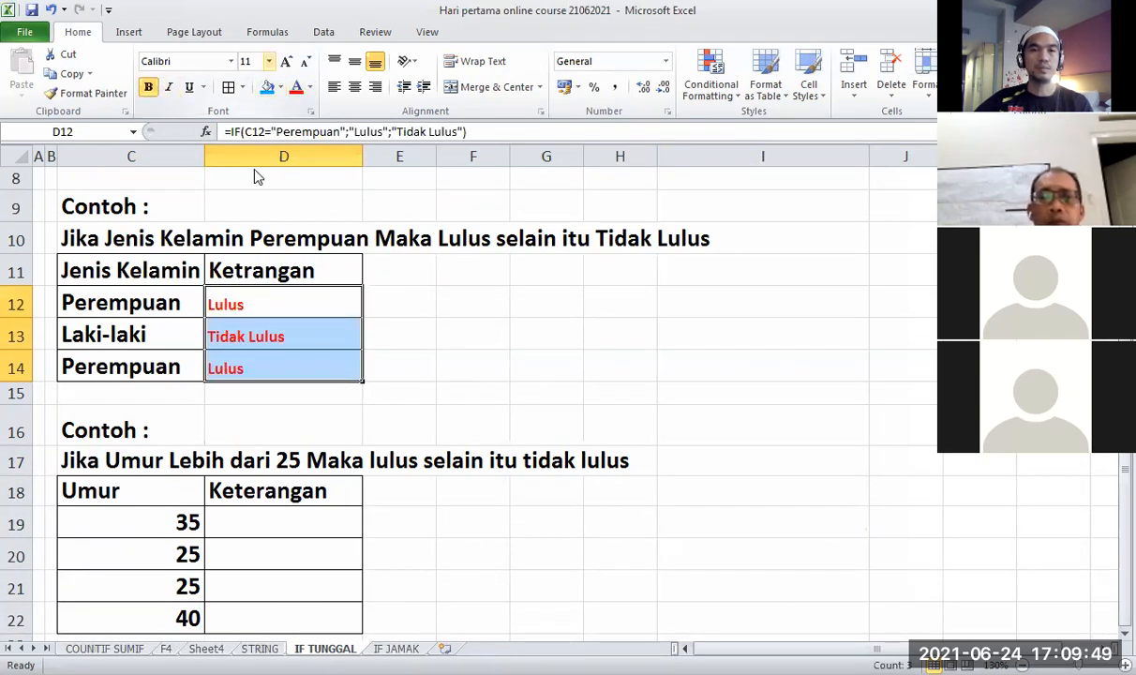
pyautogui.click(247, 171)
pyautogui.click(469, 363)
# Copy the red, bold formatting of D12:D14 onto the empty Keterangan cells D19:D22
pyautogui.moveTo(310, 304); pyautogui.dragTo(306, 366)
pyautogui.click(108, 94)
pyautogui.moveTo(285, 525); pyautogui.dragTo(325, 604)
pyautogui.click(607, 575)
pyautogui.click(300, 521)
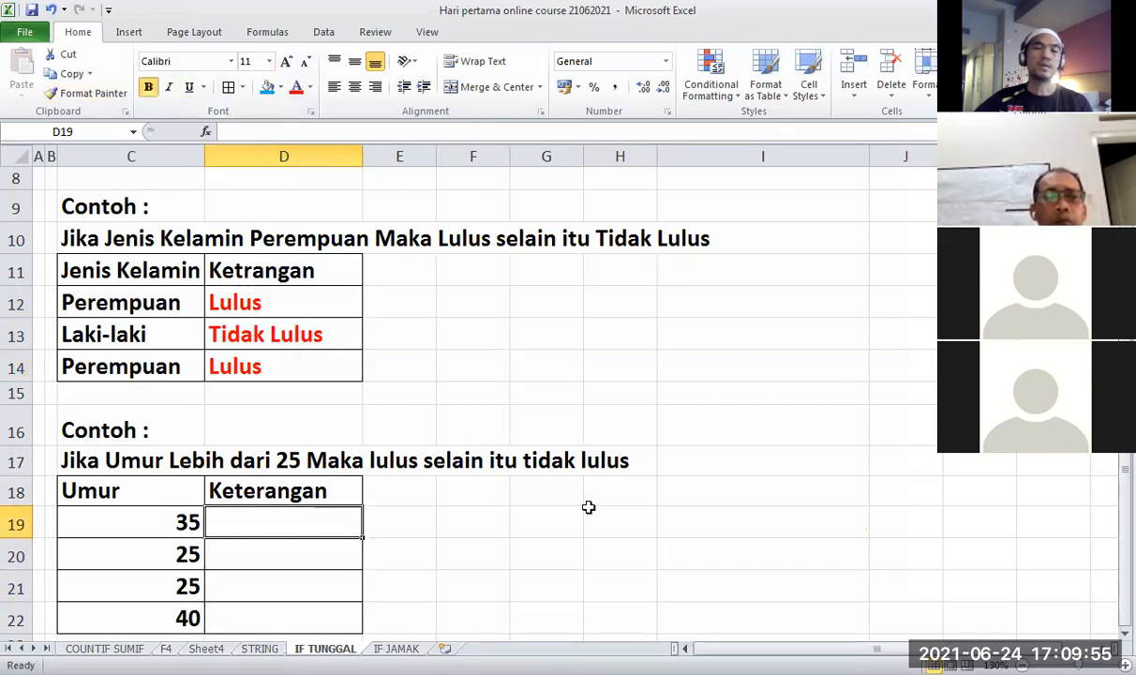
pyautogui.click(736, 393)
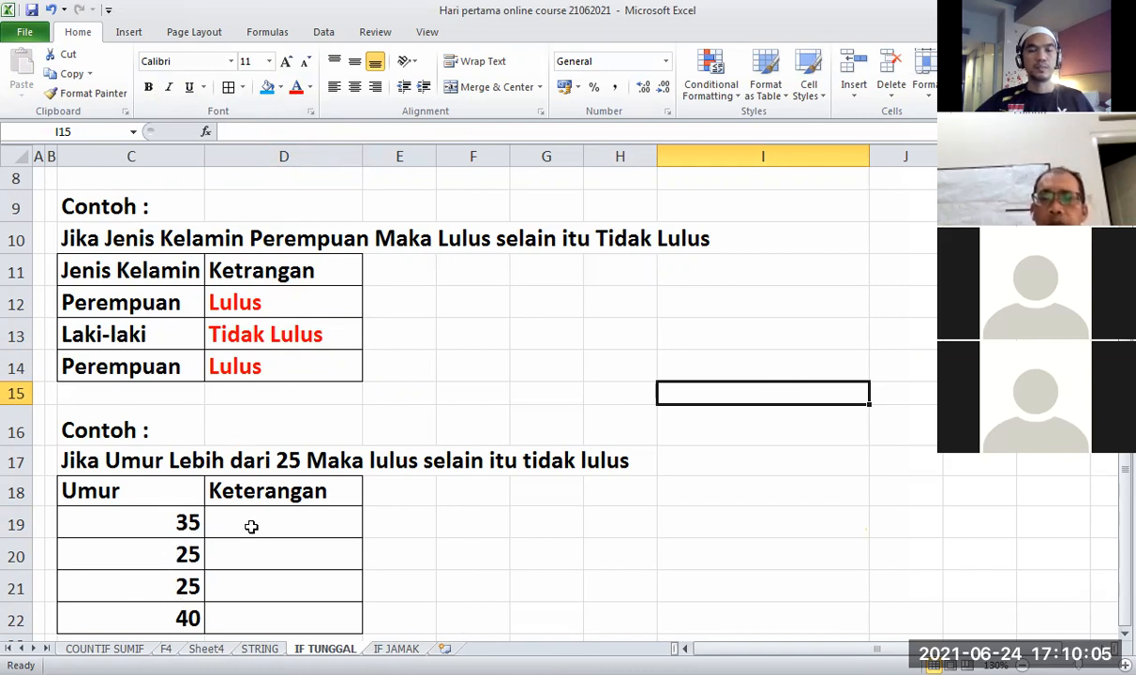
# Change the third age, in cell C21, to 20
pyautogui.click(160, 584)
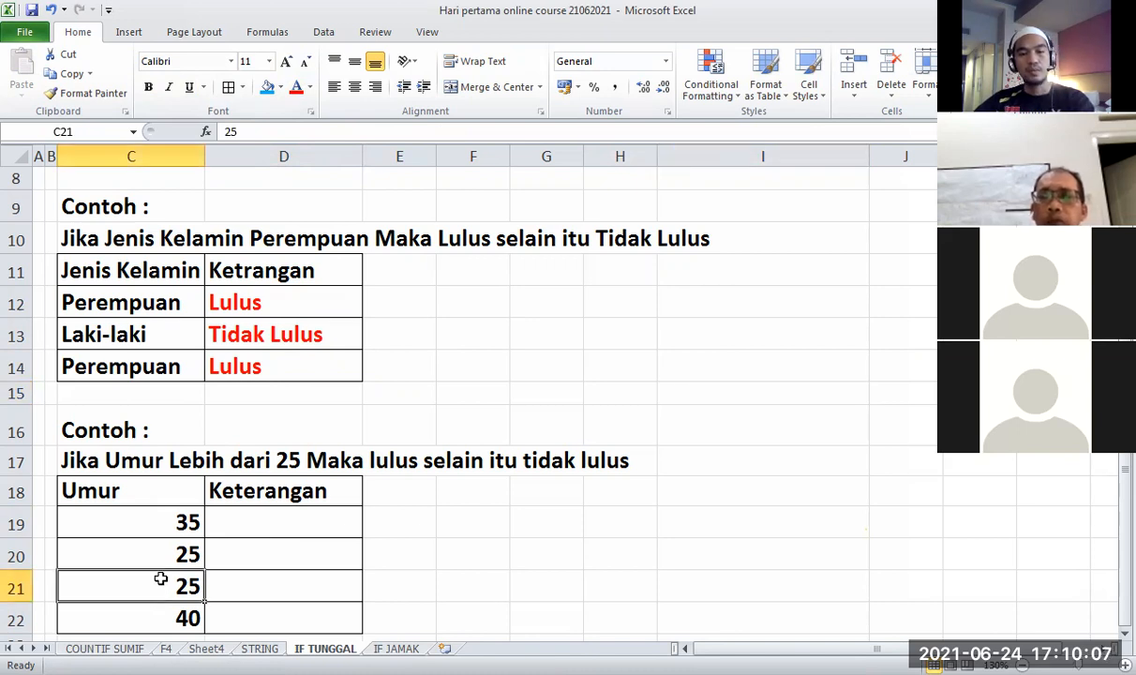
pyautogui.write('20')
pyautogui.press('Return')
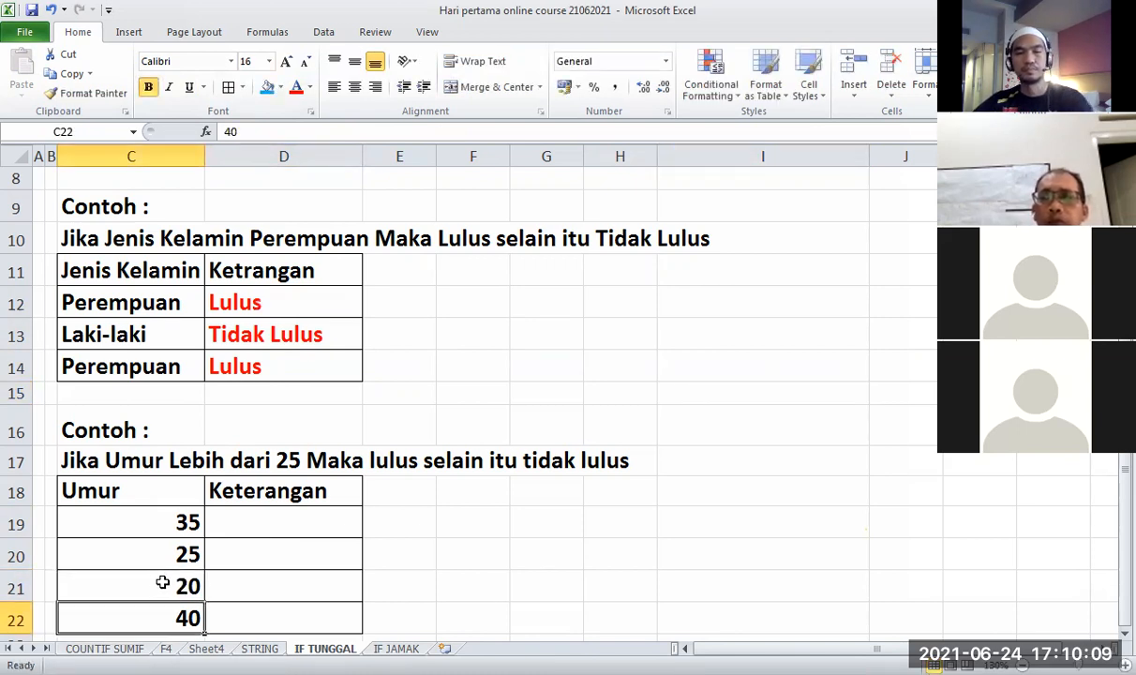
# Start an IF formula in D19 with cell C19 as the cell to test
pyautogui.click(342, 525)
pyautogui.click(461, 527)
pyautogui.click(335, 530)
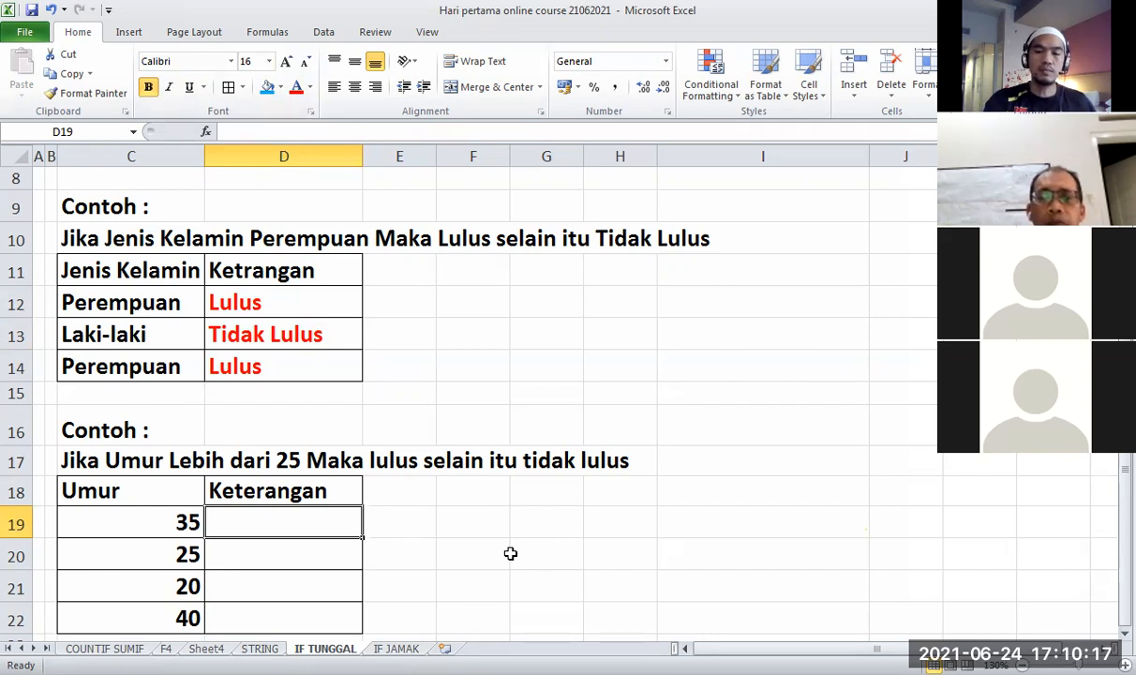
pyautogui.write('=')
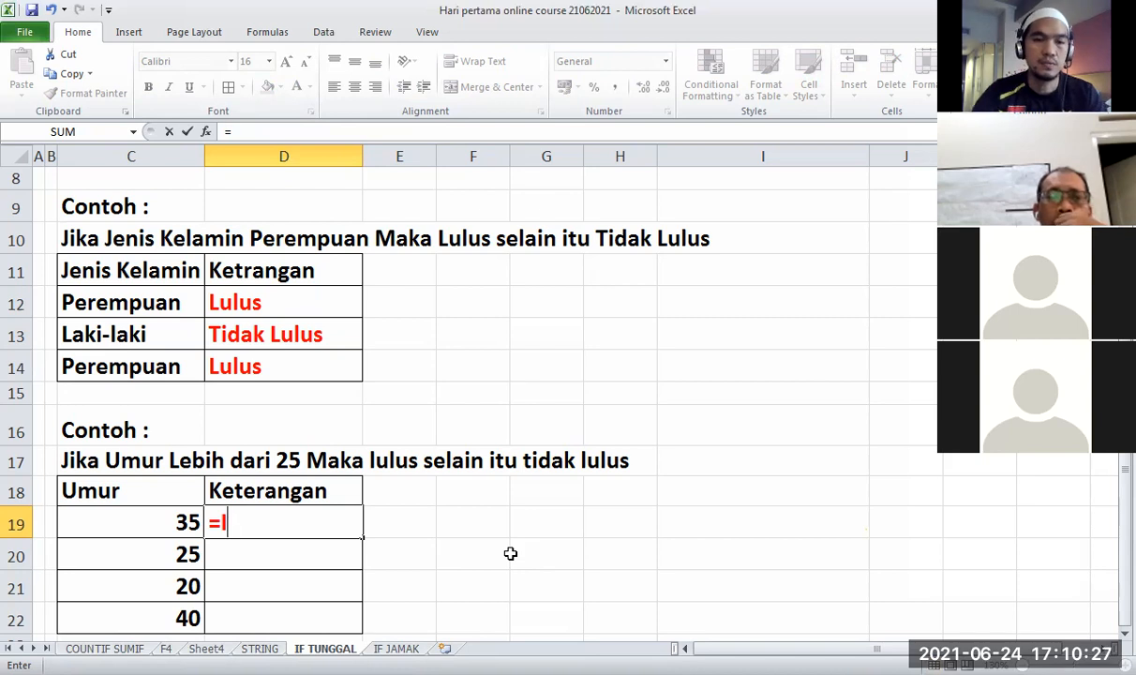
pyautogui.write('F')
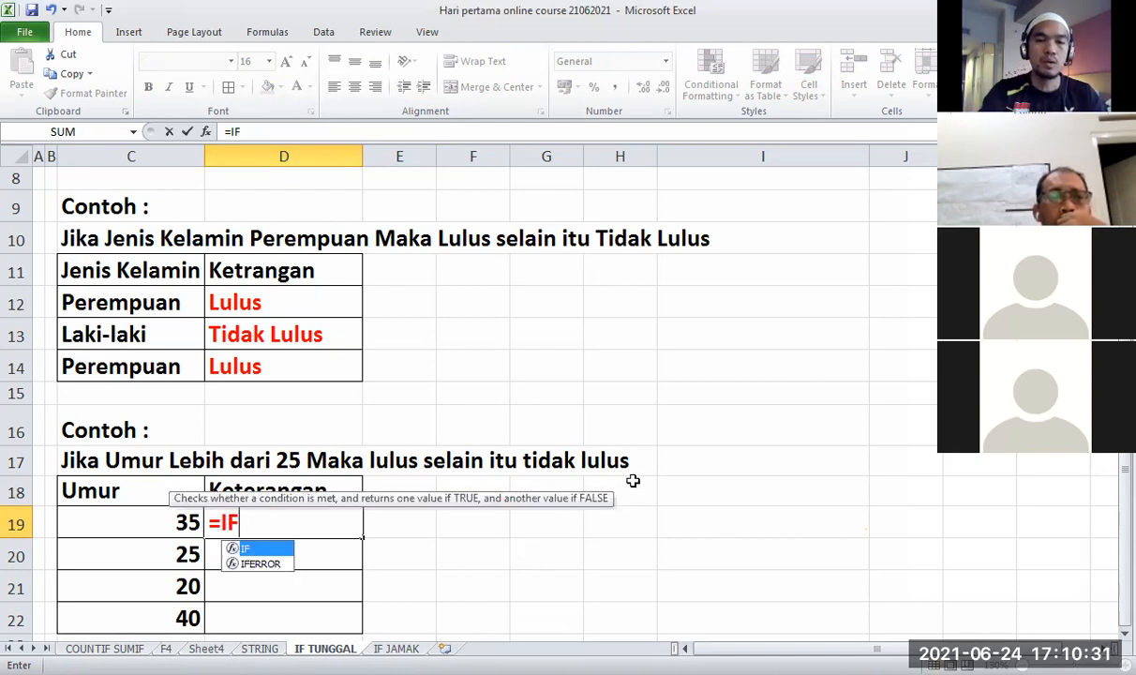
pyautogui.write('(')
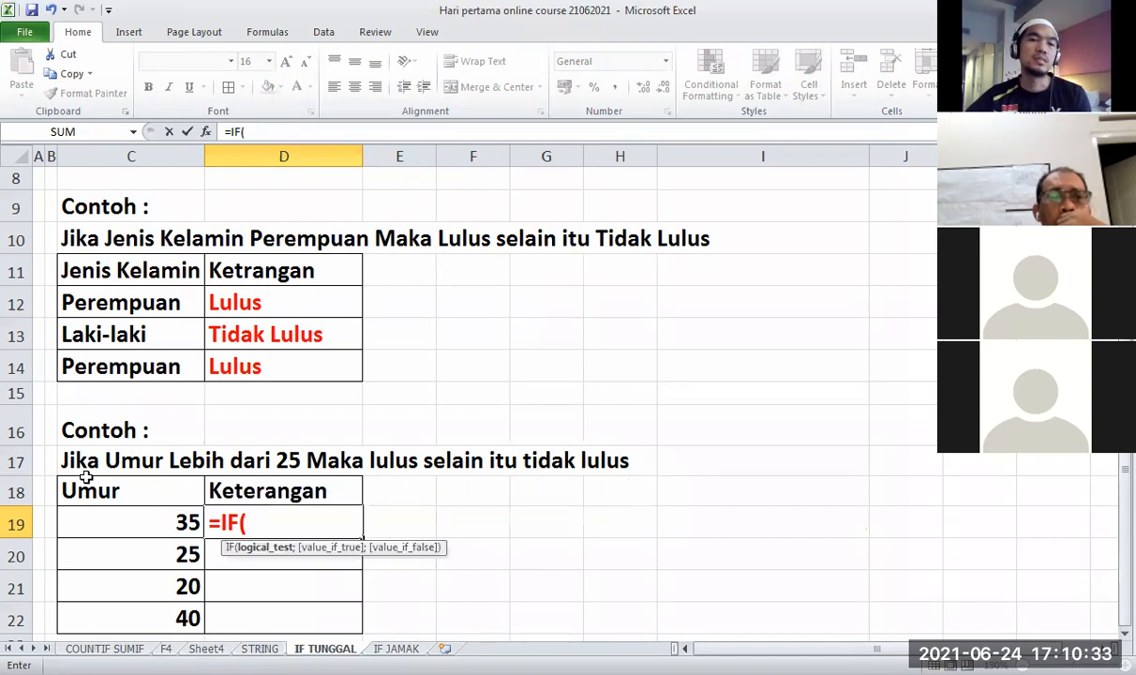
pyautogui.click(159, 515)
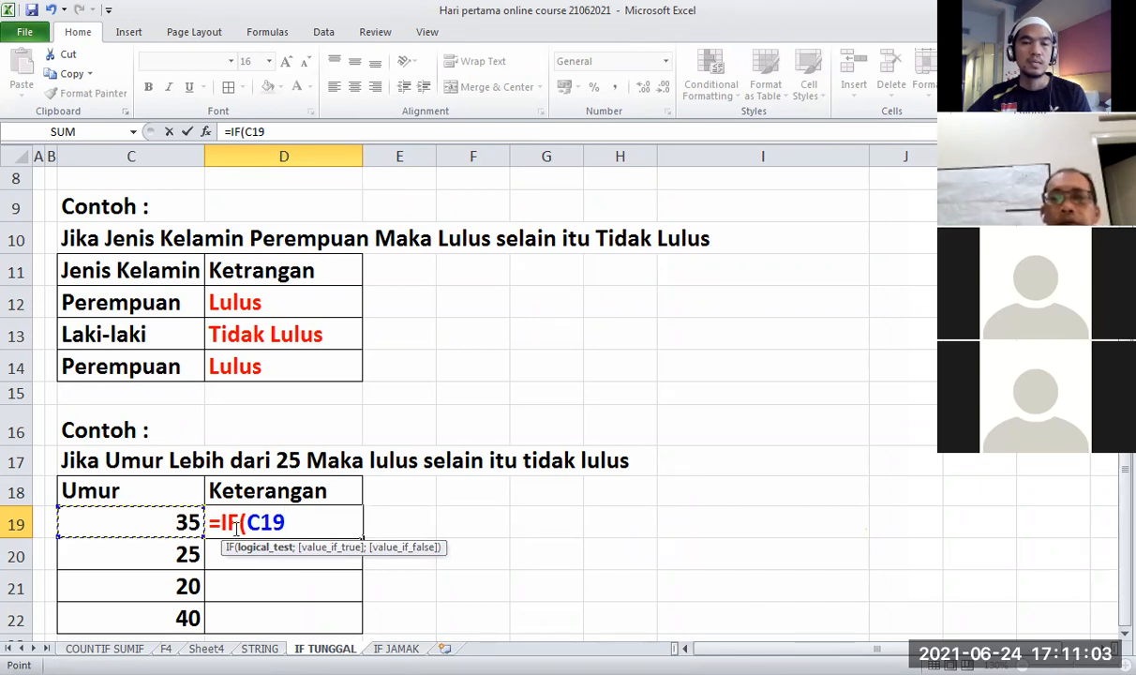
# Consult the comparison operators in row 6 and complete the logical test in D19 as C19>25
pyautogui.scroll(3, 237, 522)
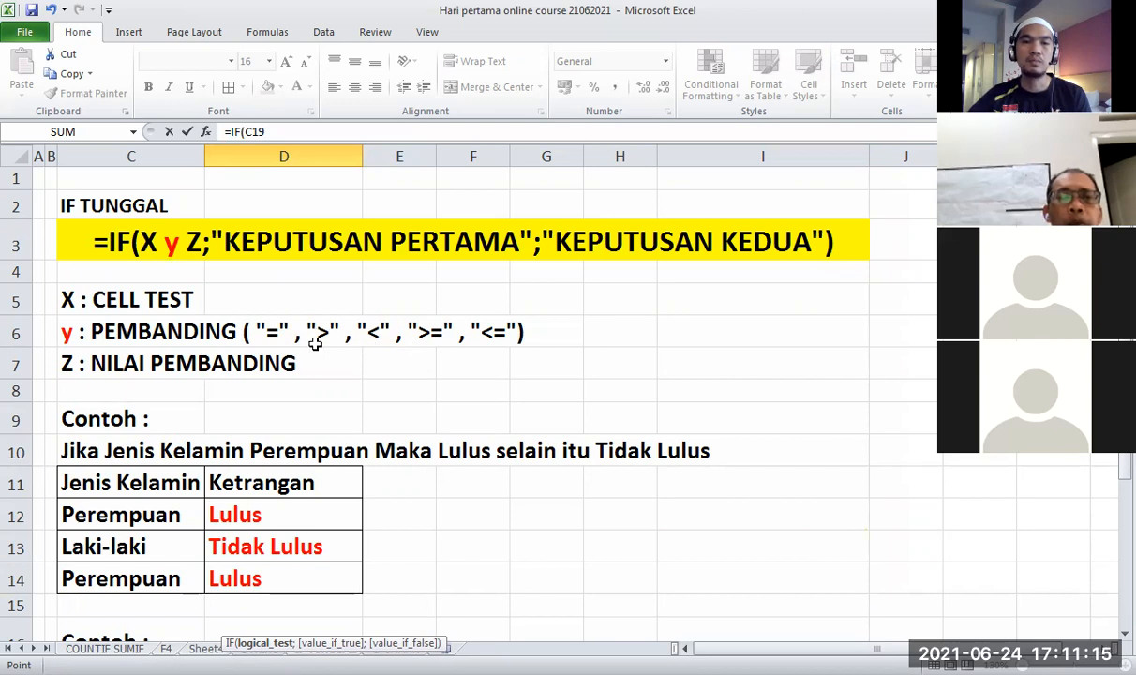
pyautogui.scroll(-3, 192, 389)
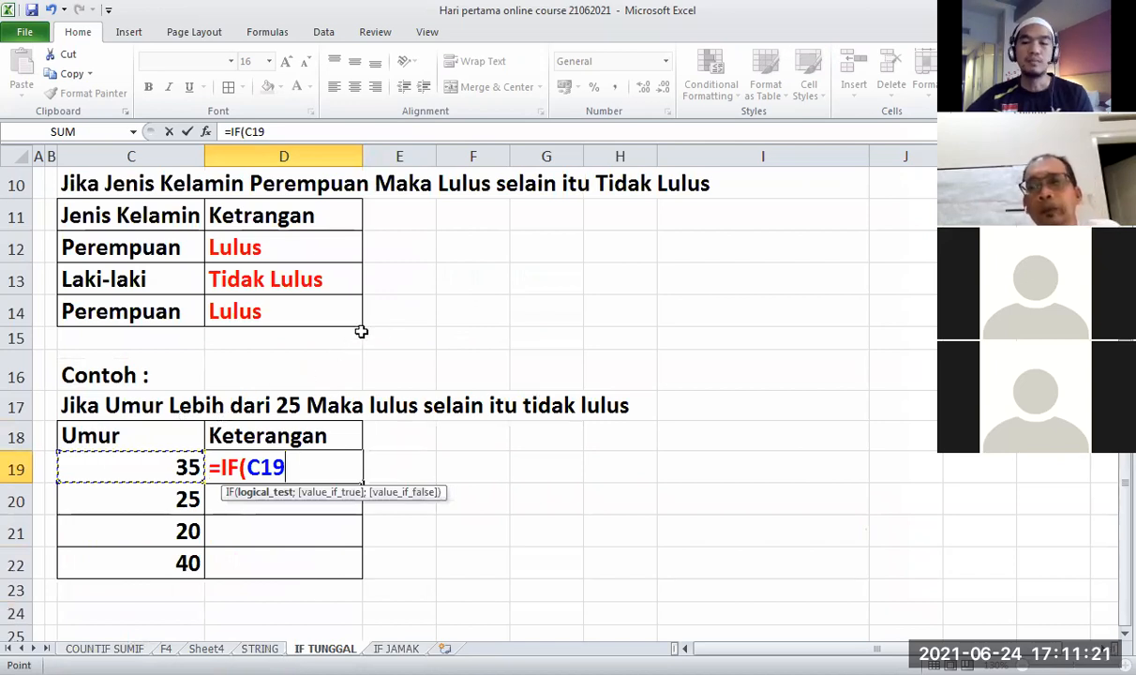
pyautogui.write('>')
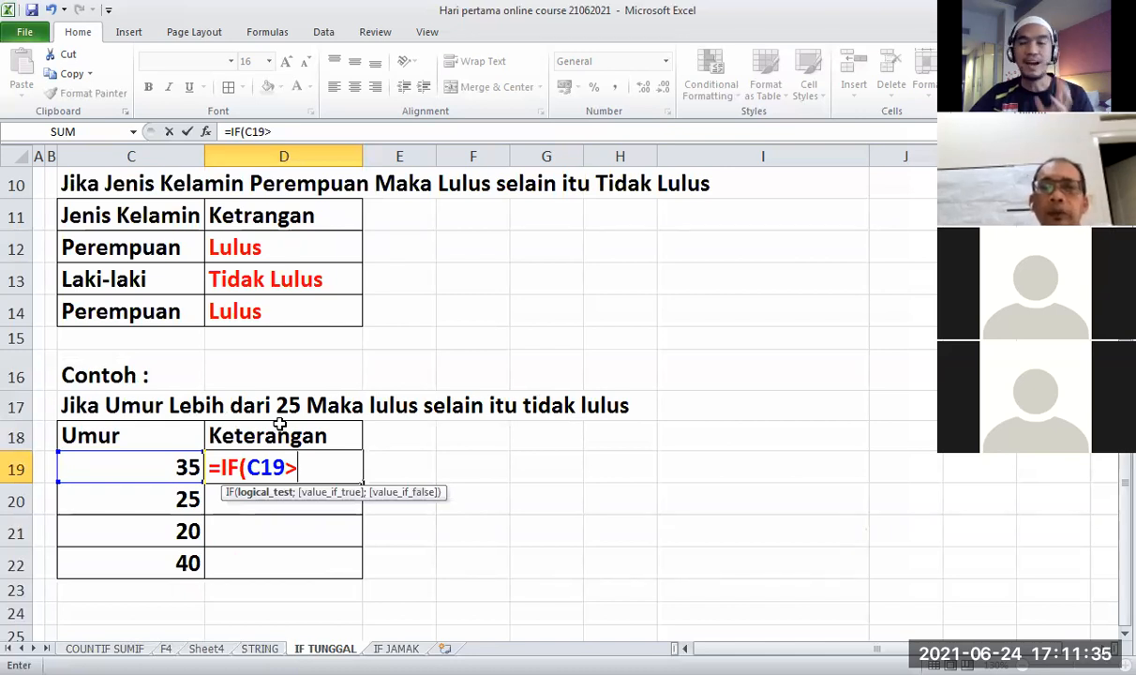
pyautogui.write('25')
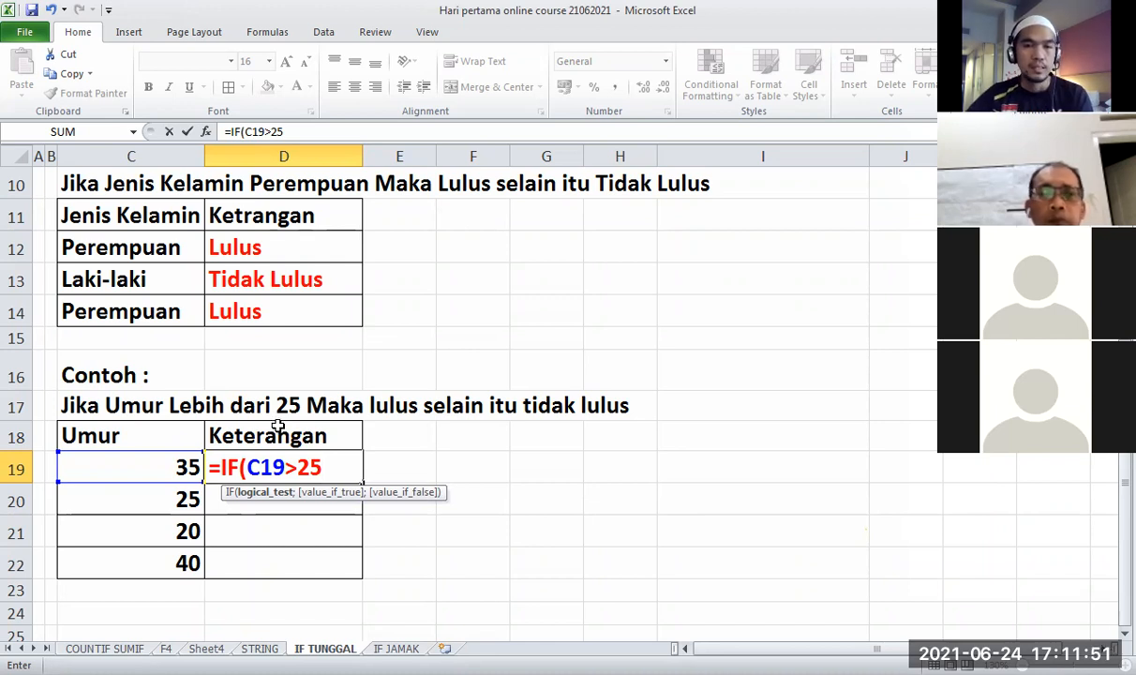
# Consult the IF syntax in row 3 and add "Lulus" as the value if true in the D19 formula
pyautogui.scroll(3, 277, 422)
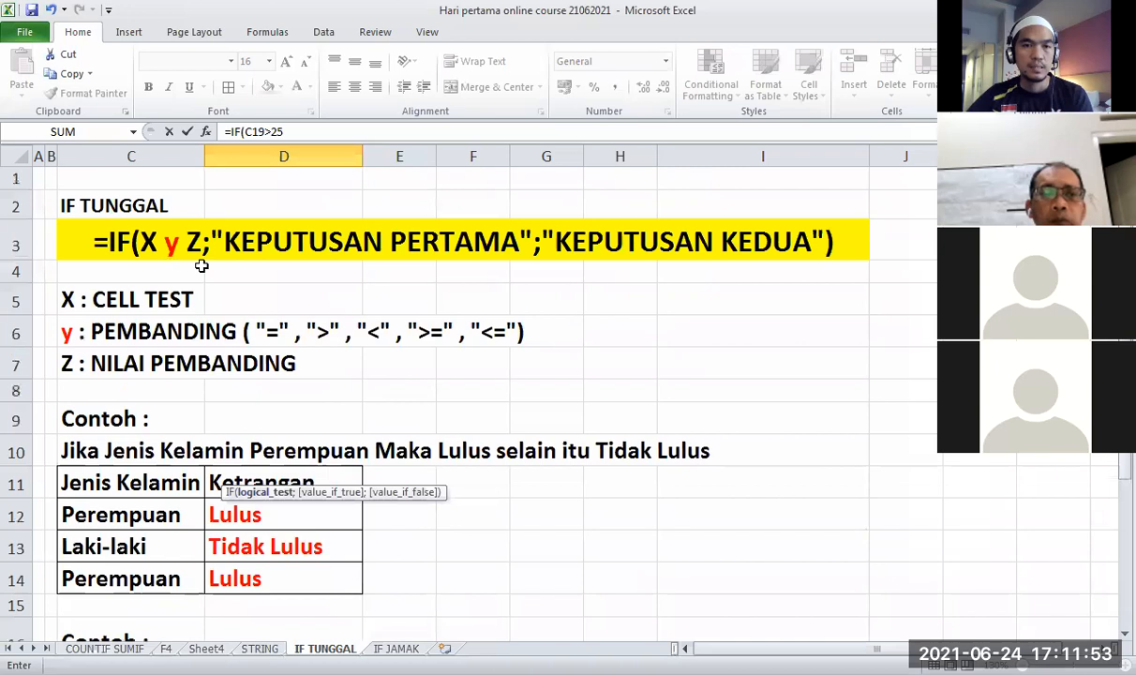
pyautogui.scroll(-4, 202, 266)
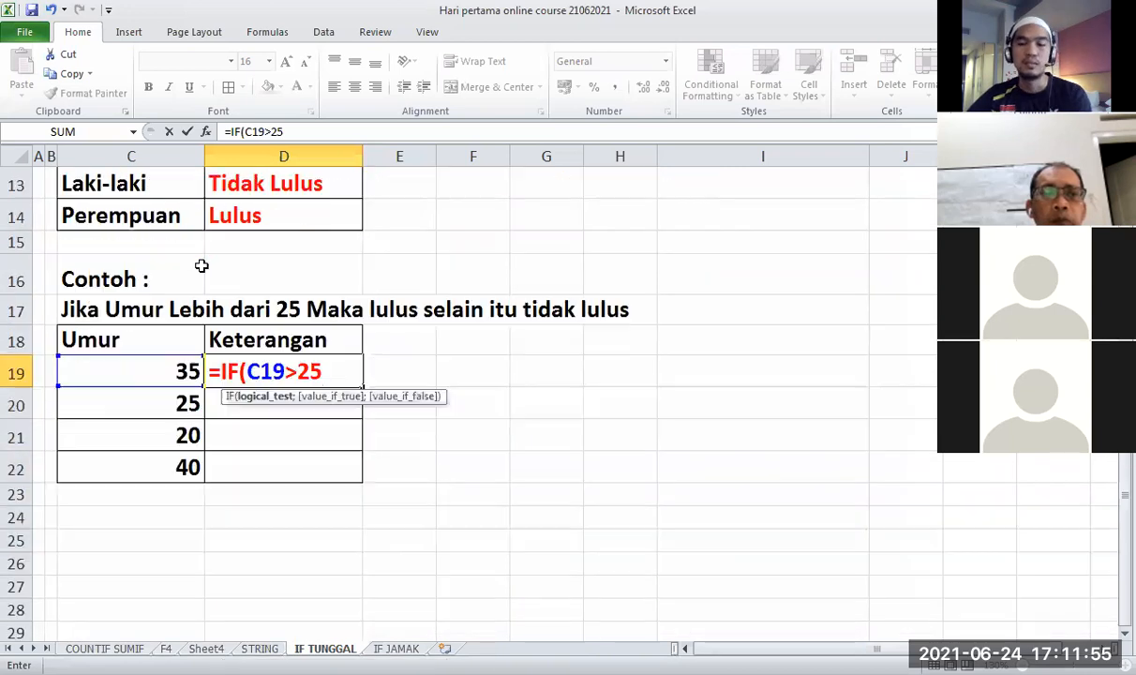
pyautogui.write(';')
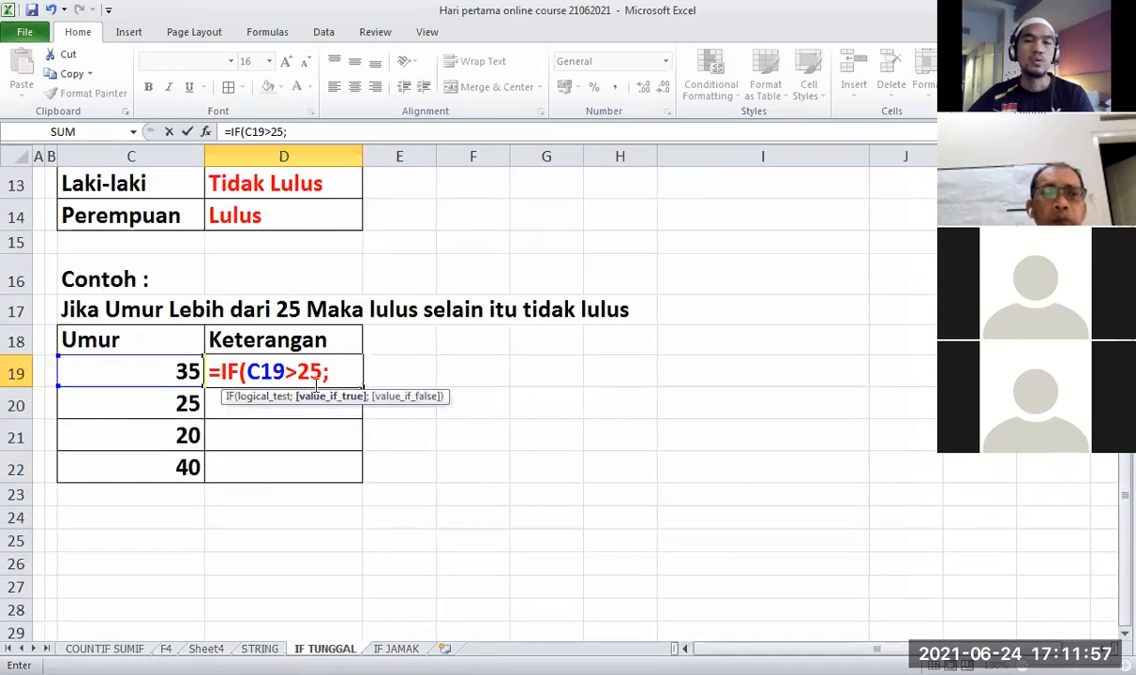
pyautogui.scroll(1, 315, 386)
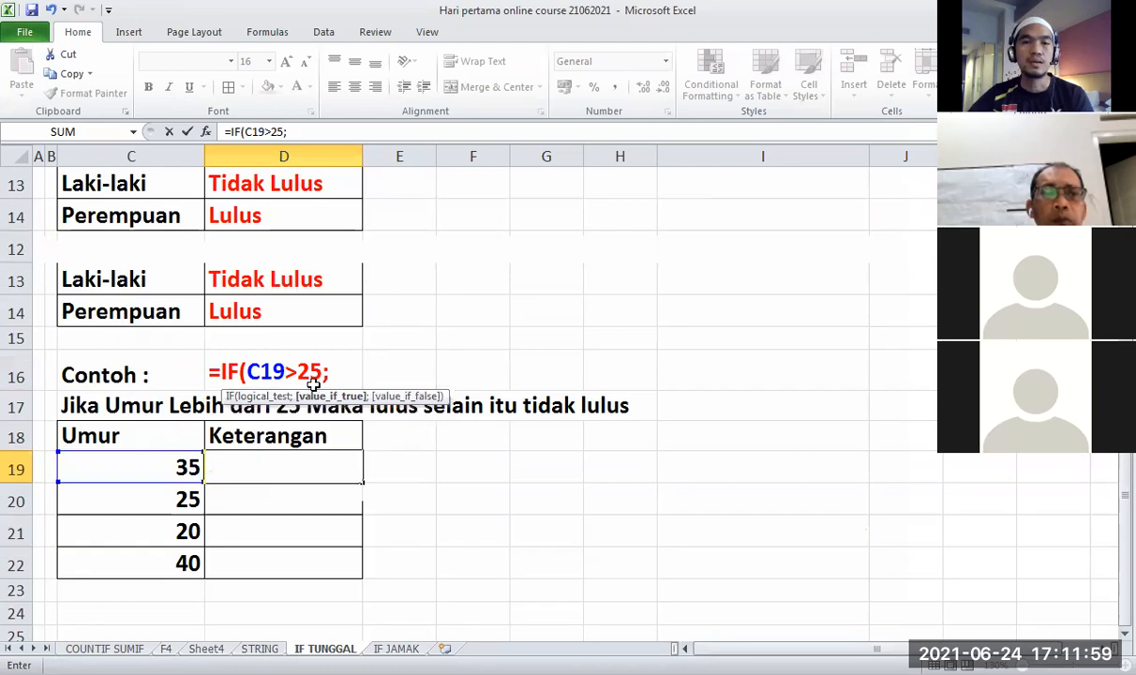
pyautogui.scroll(3, 313, 385)
pyautogui.scroll(-1, 313, 384)
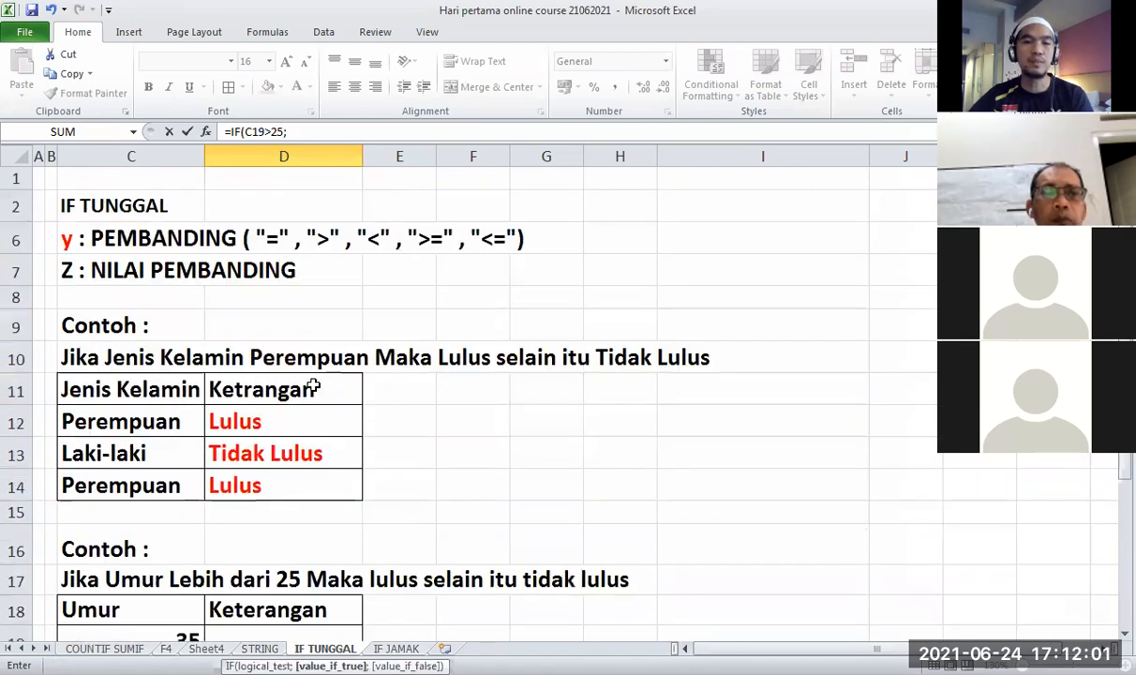
pyautogui.scroll(-4, 314, 388)
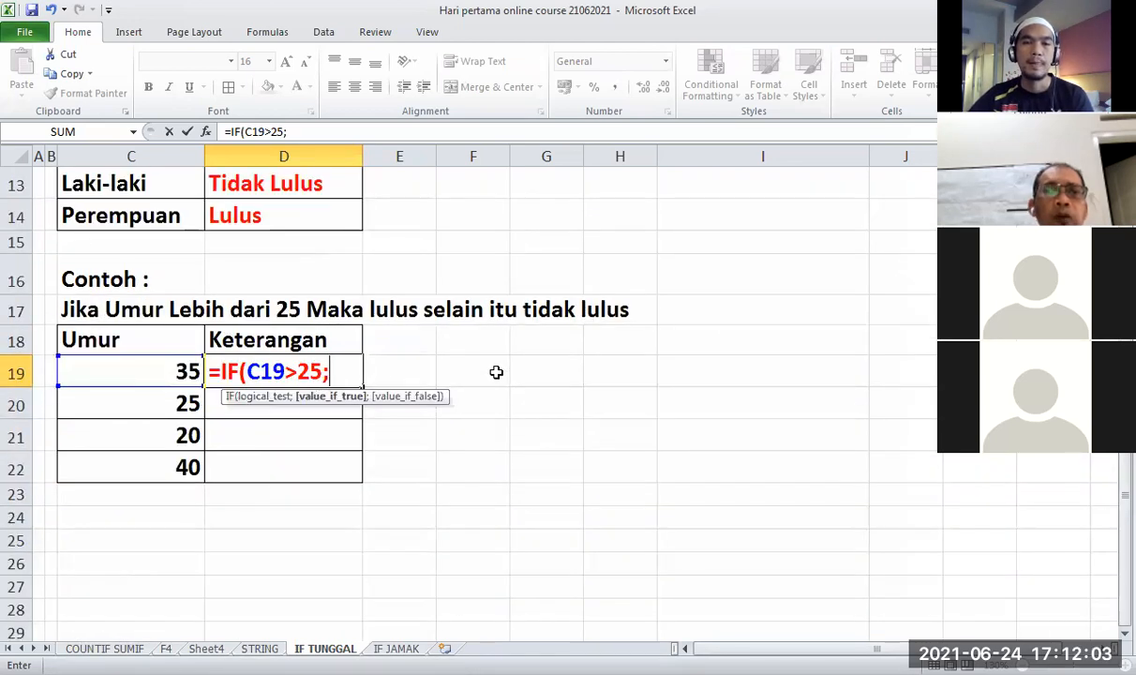
pyautogui.write('"Lul')
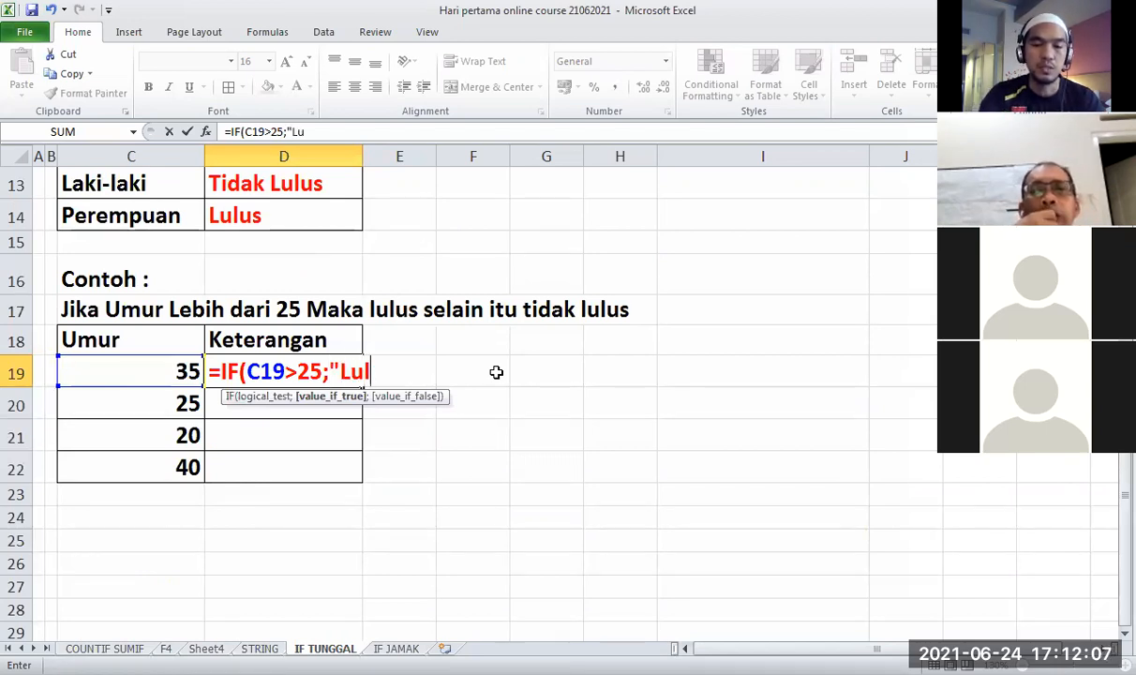
pyautogui.write('us"')
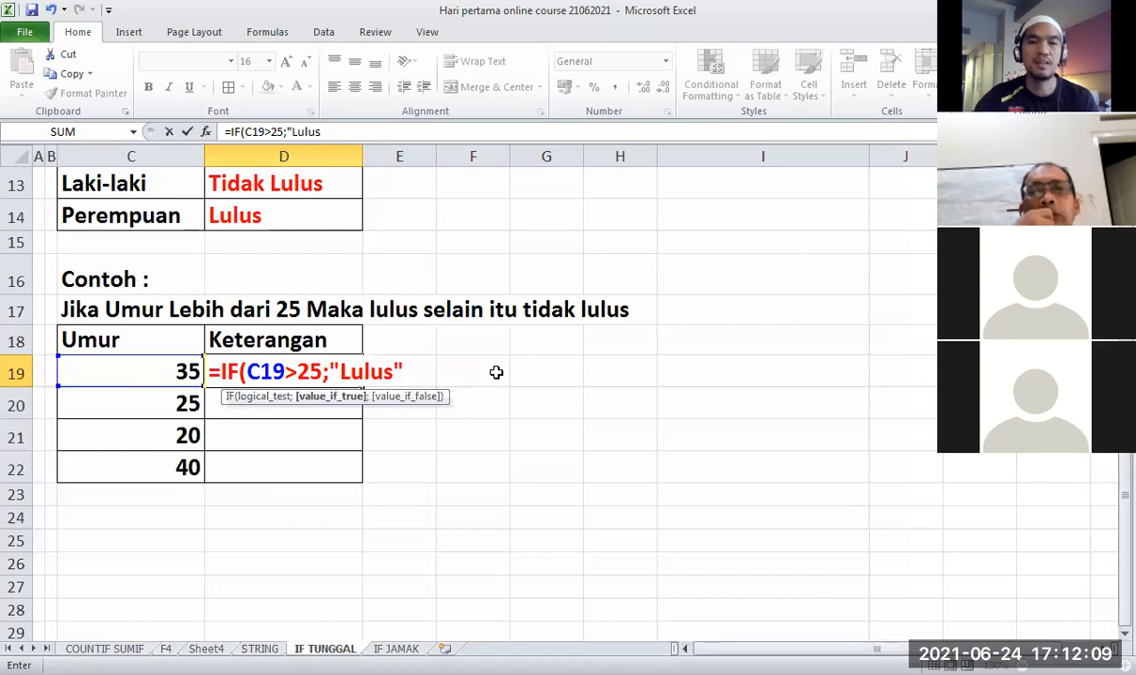
# Add "Tidak lulus" as the value if false and complete the IF formula in D19
pyautogui.write(';')
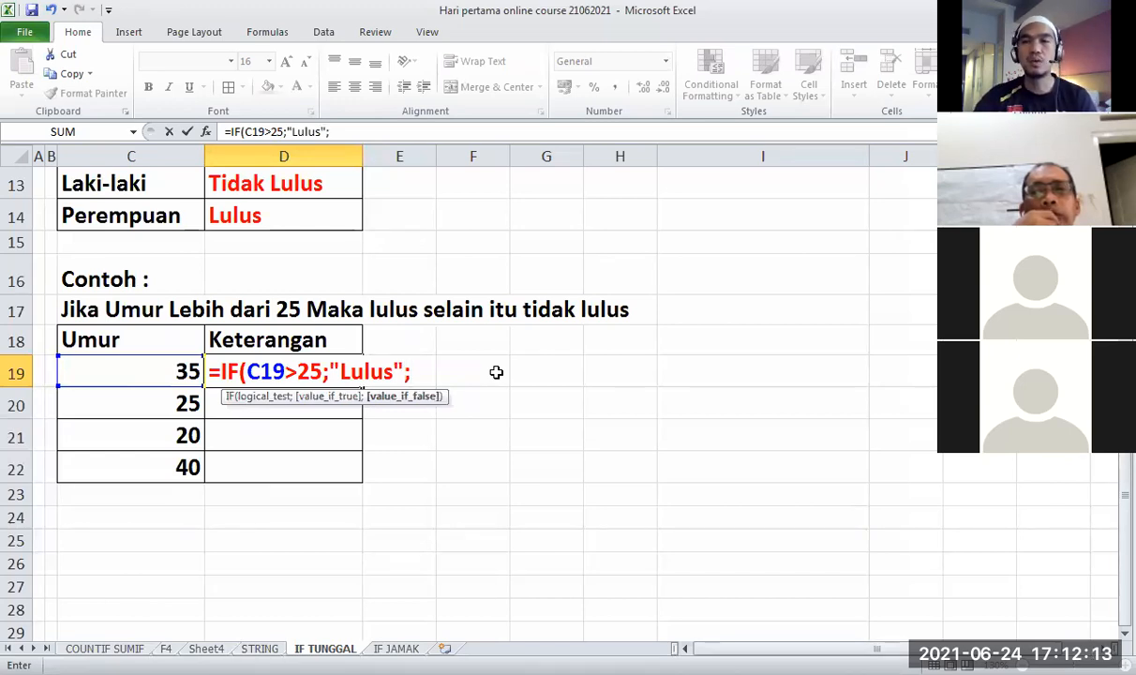
pyautogui.write('"Tid')
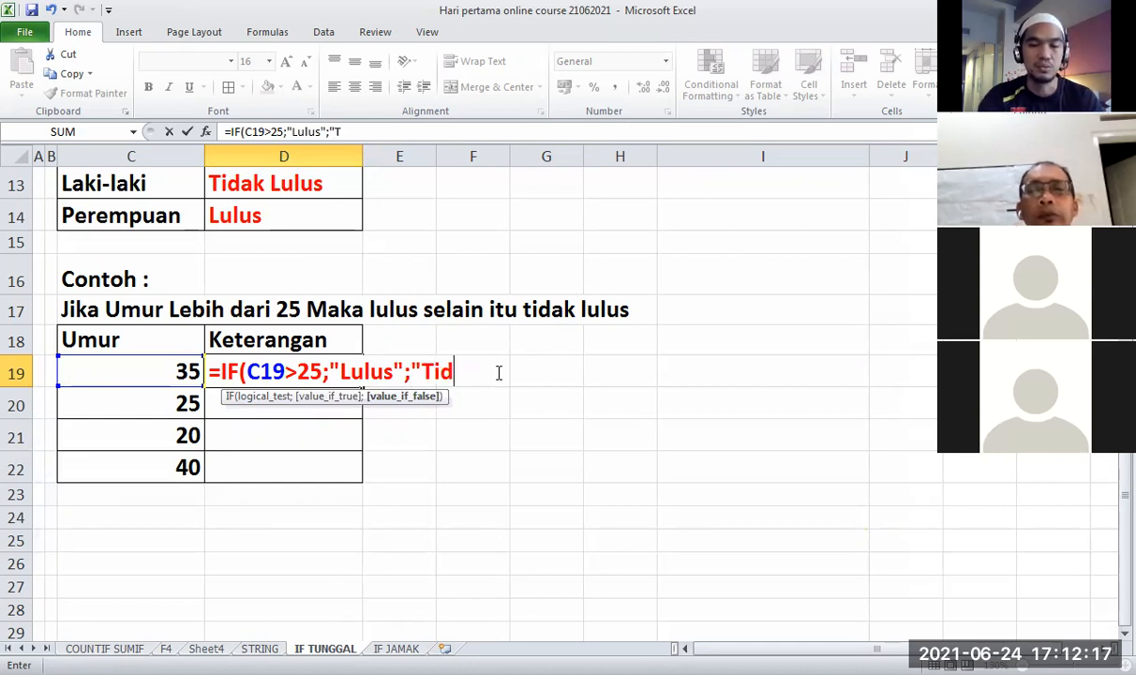
pyautogui.write('ak lulus')
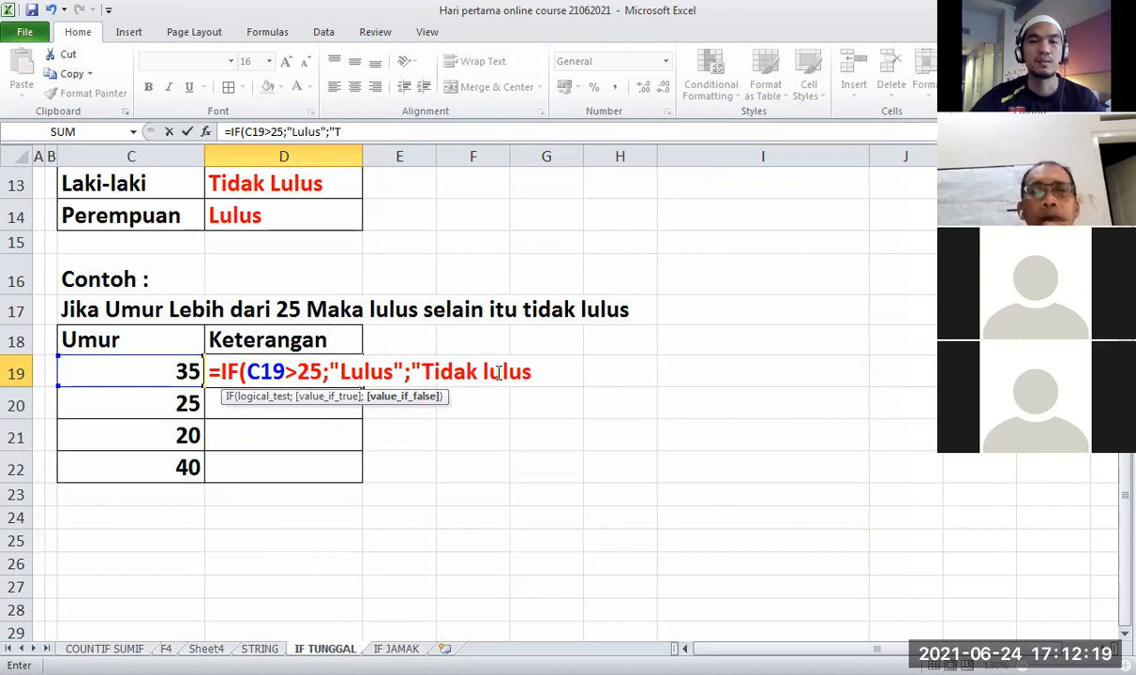
pyautogui.write('"')
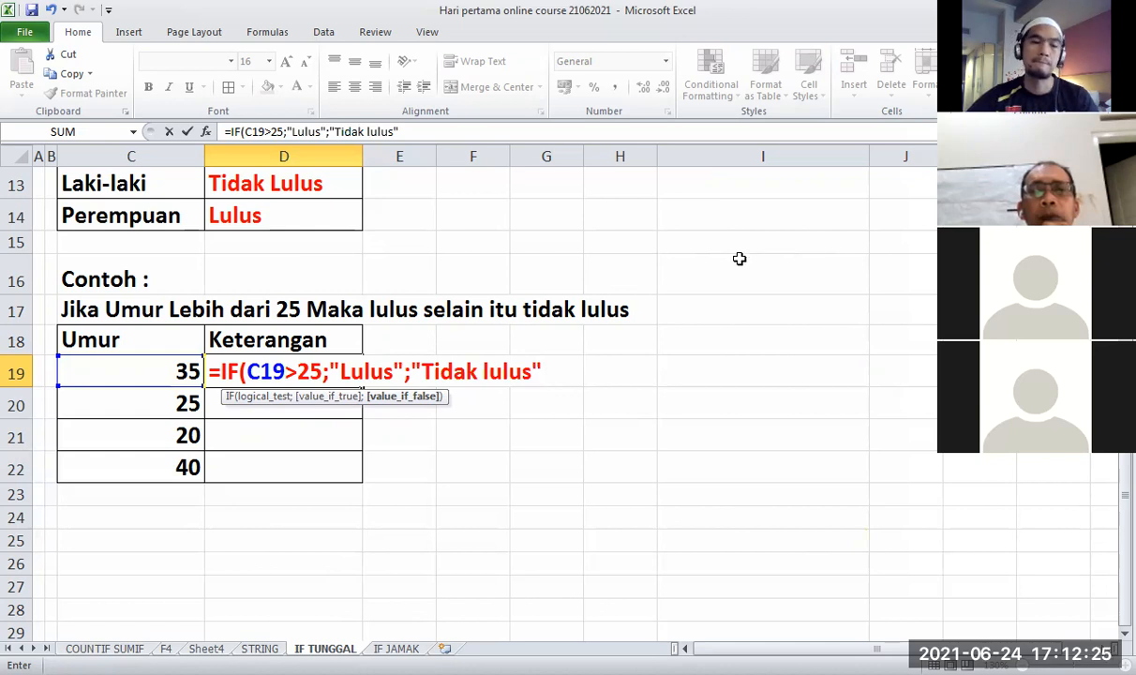
pyautogui.write(')')
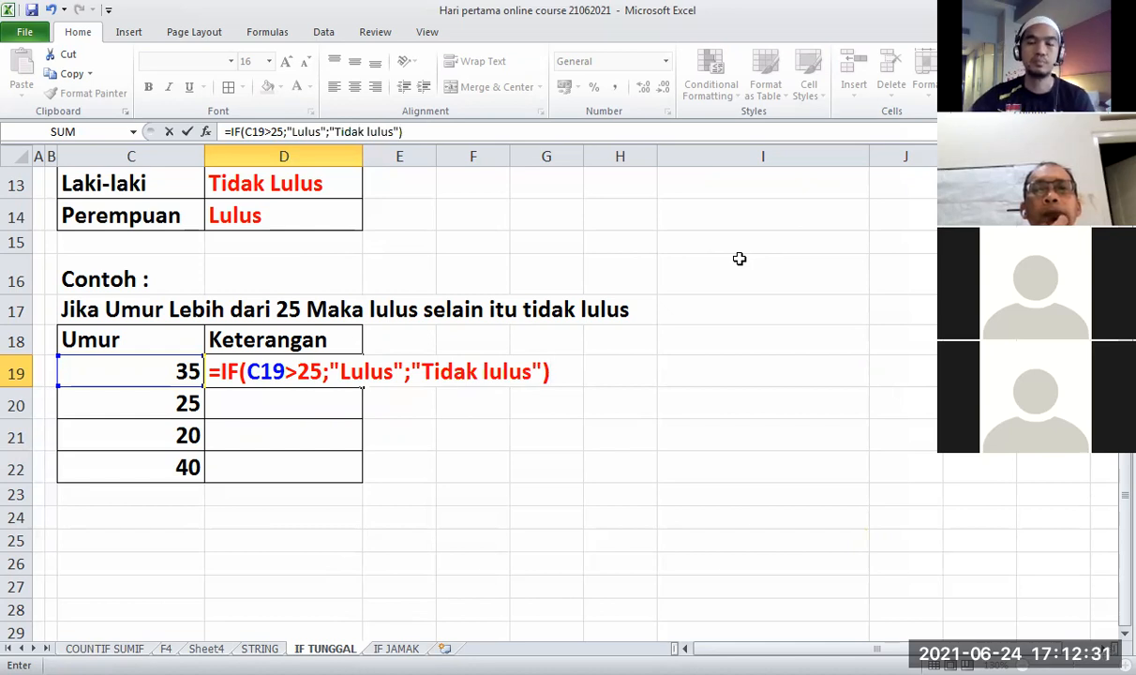
pyautogui.press('Return')
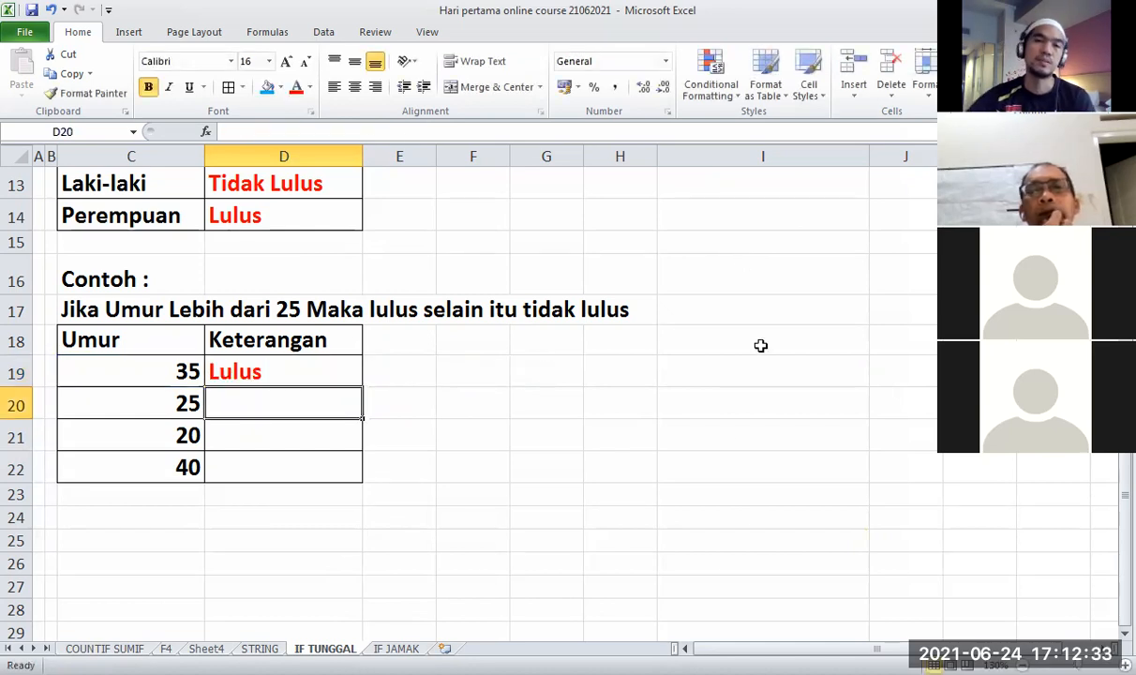
# Fill the IF formula from D19 down through D22
pyautogui.click(333, 356)
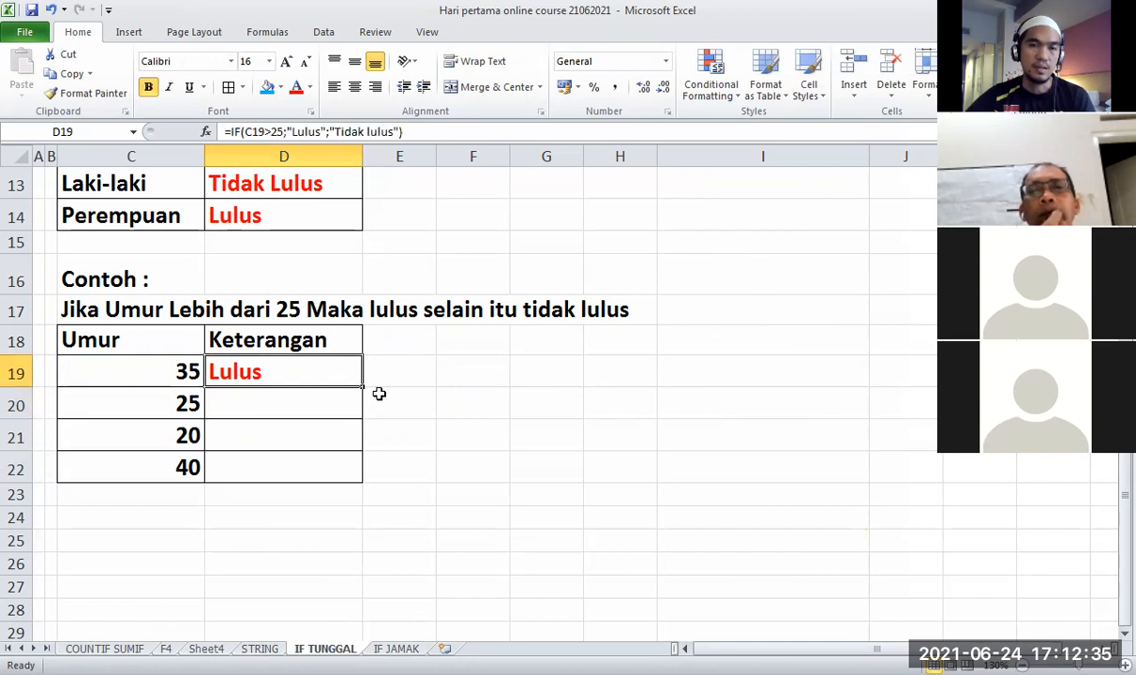
pyautogui.moveTo(361, 388); pyautogui.dragTo(359, 471)
pyautogui.click(523, 429)
pyautogui.click(738, 404)
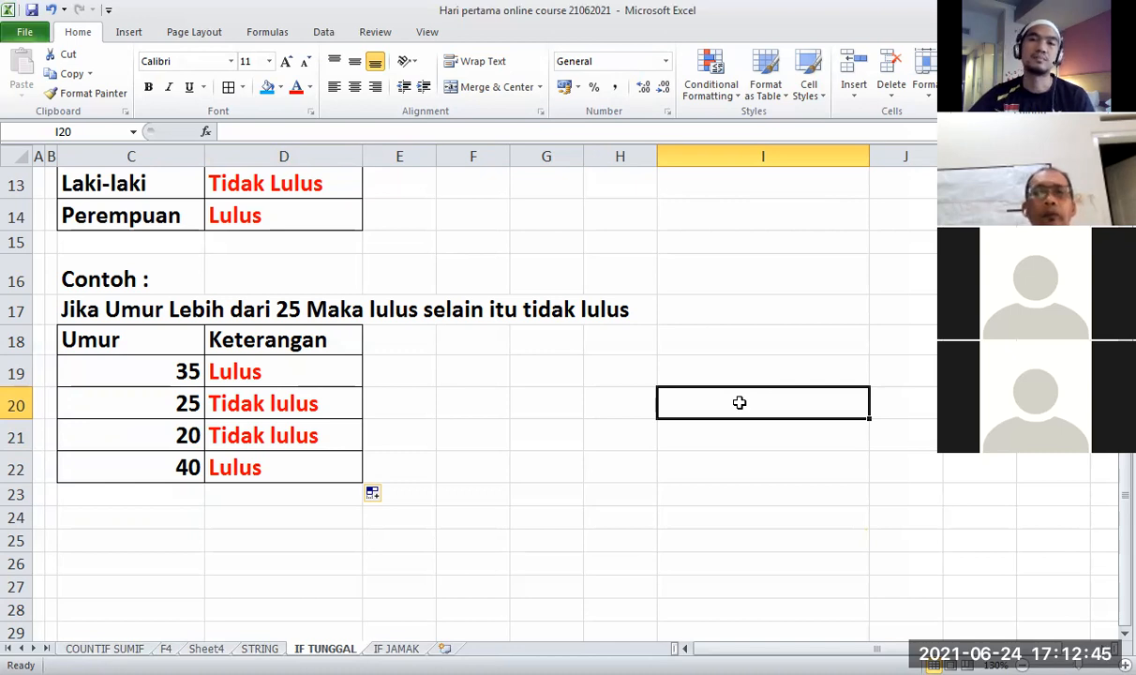
# Compare the result for age 25 in row 20 with the age condition stated in row 17
pyautogui.click(209, 394)
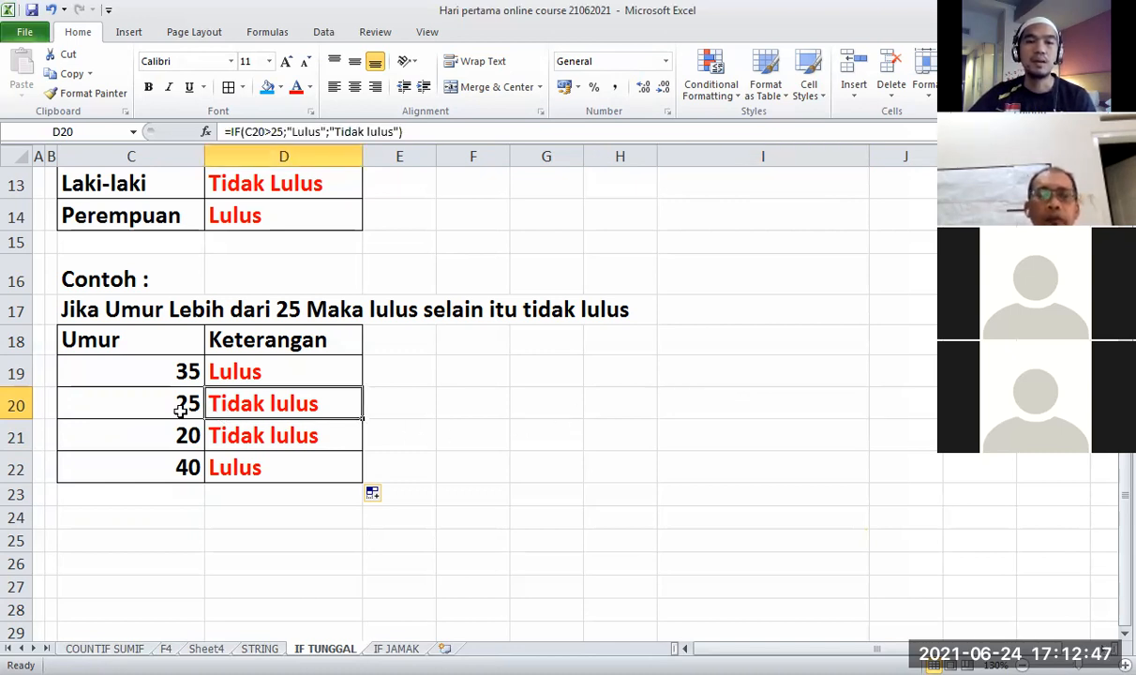
pyautogui.moveTo(155, 405); pyautogui.dragTo(356, 399)
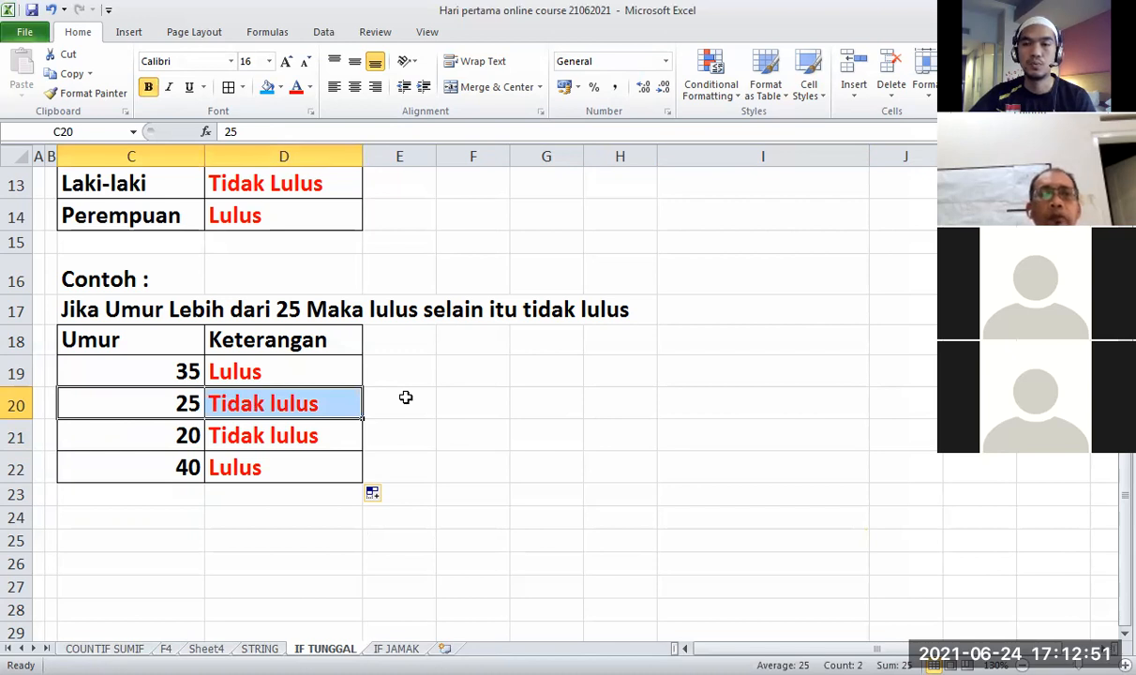
pyautogui.click(406, 397)
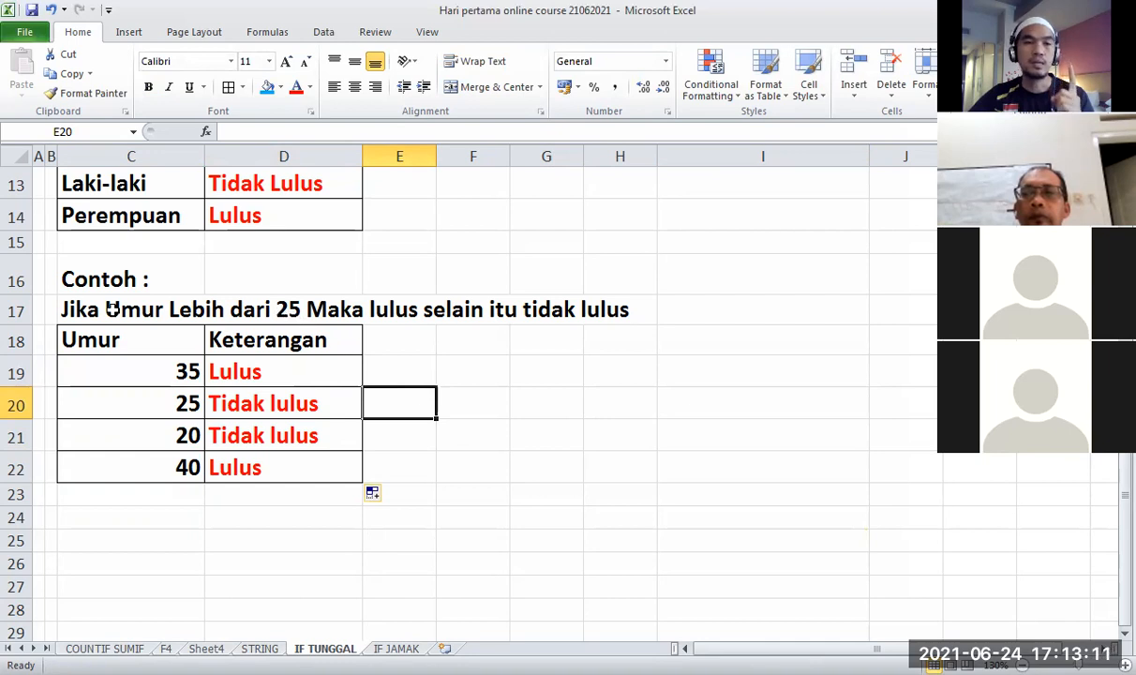
pyautogui.click(188, 309)
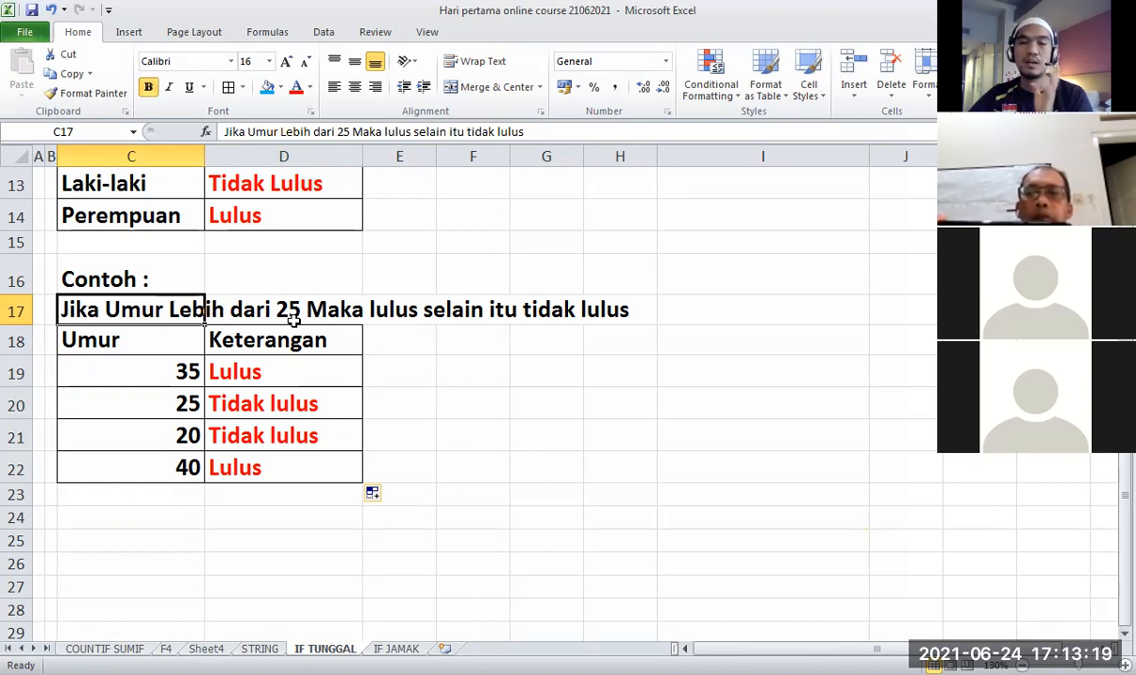
# Change the logical test in D19 to C19>=25 and fill the formula down through D22
pyautogui.click(263, 370)
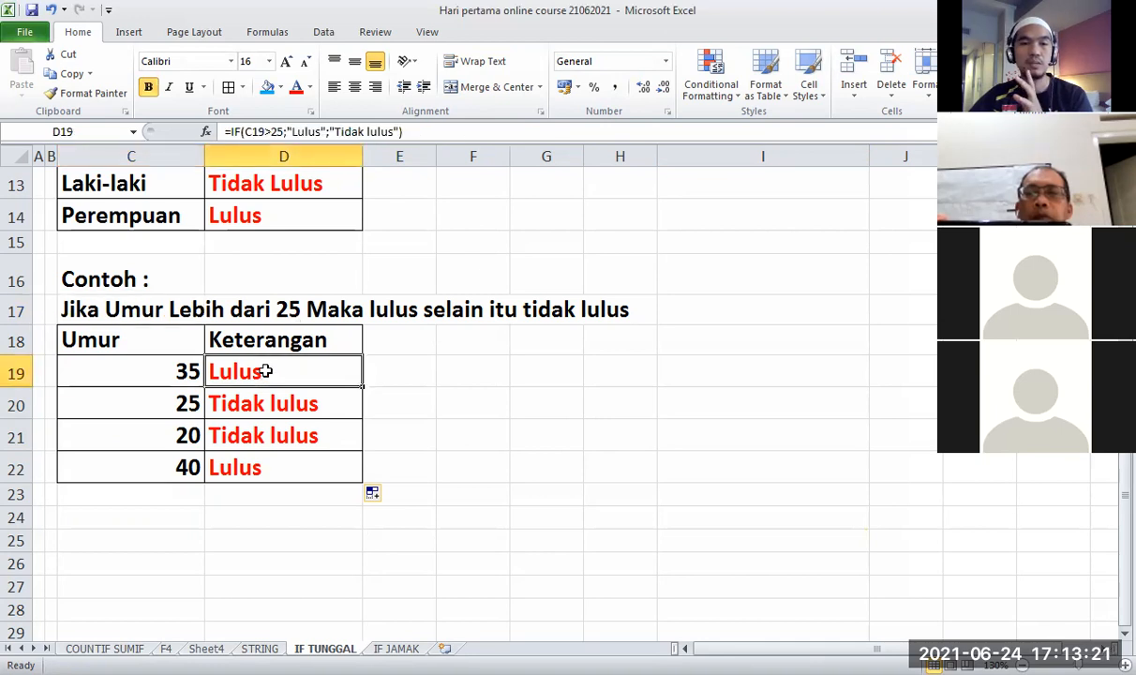
pyautogui.doubleClick(287, 372)
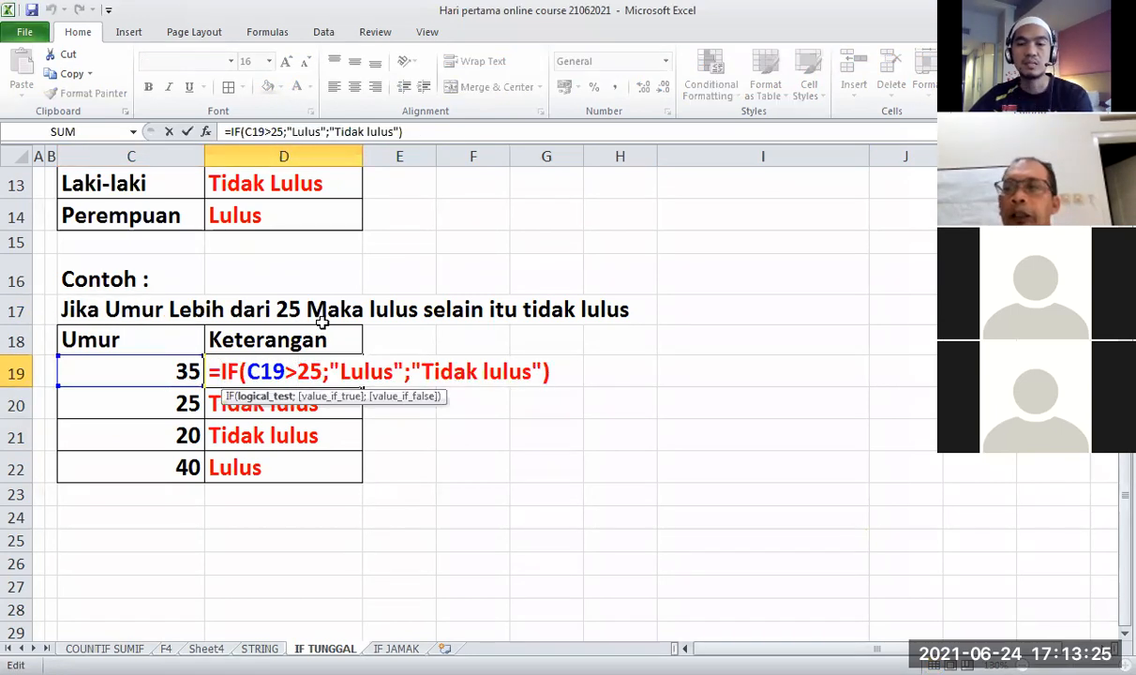
pyautogui.write('=')
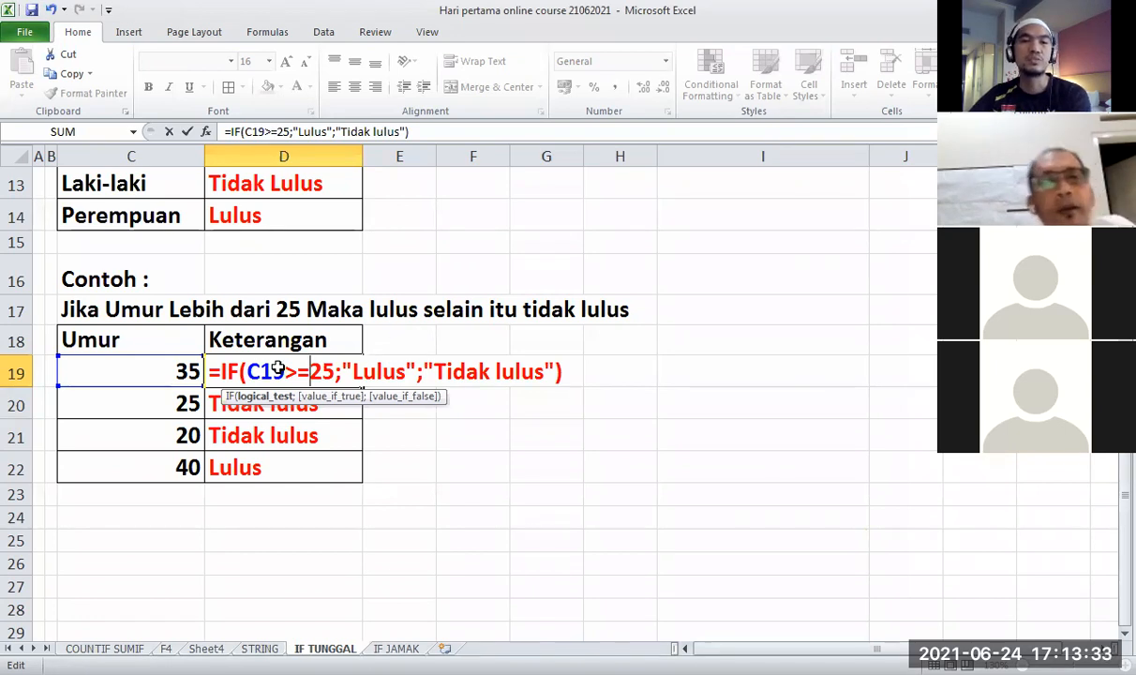
pyautogui.press('Escape')
pyautogui.doubleClick(279, 371)
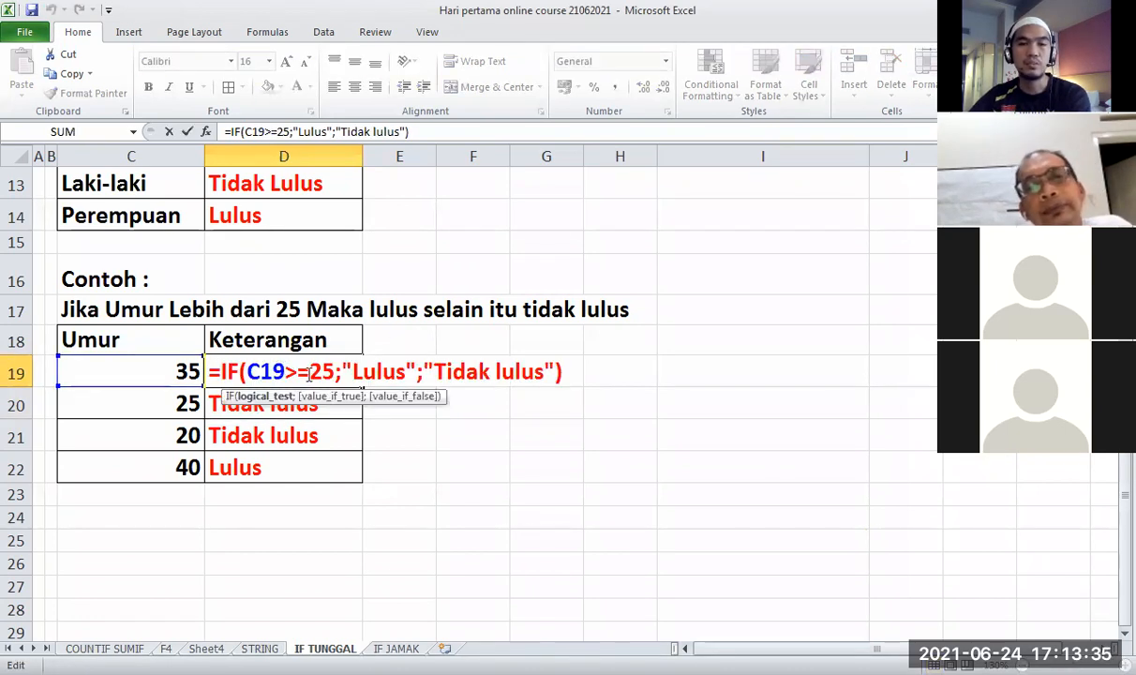
pyautogui.hotkey('ctrl', 'Return')
pyautogui.moveTo(362, 387); pyautogui.dragTo(349, 472)
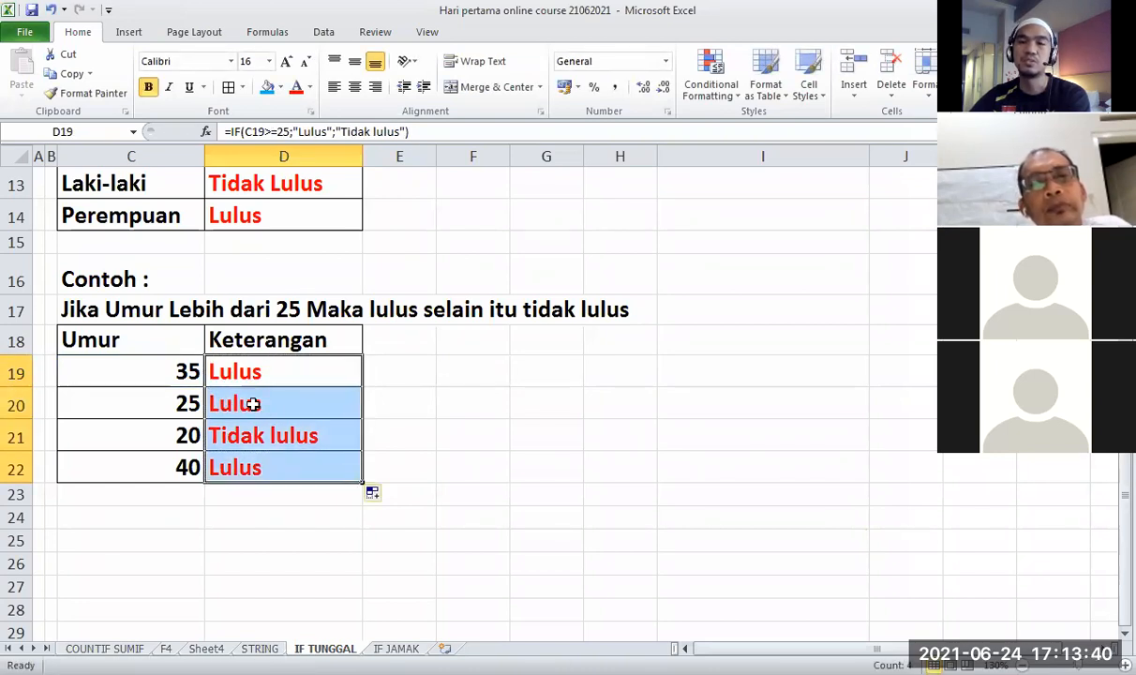
# Remove the equals sign from the D19 comparison so the test reads C19>25, and refill the formula through D22
pyautogui.doubleClick(312, 372)
pyautogui.moveTo(311, 372); pyautogui.dragTo(298, 372)
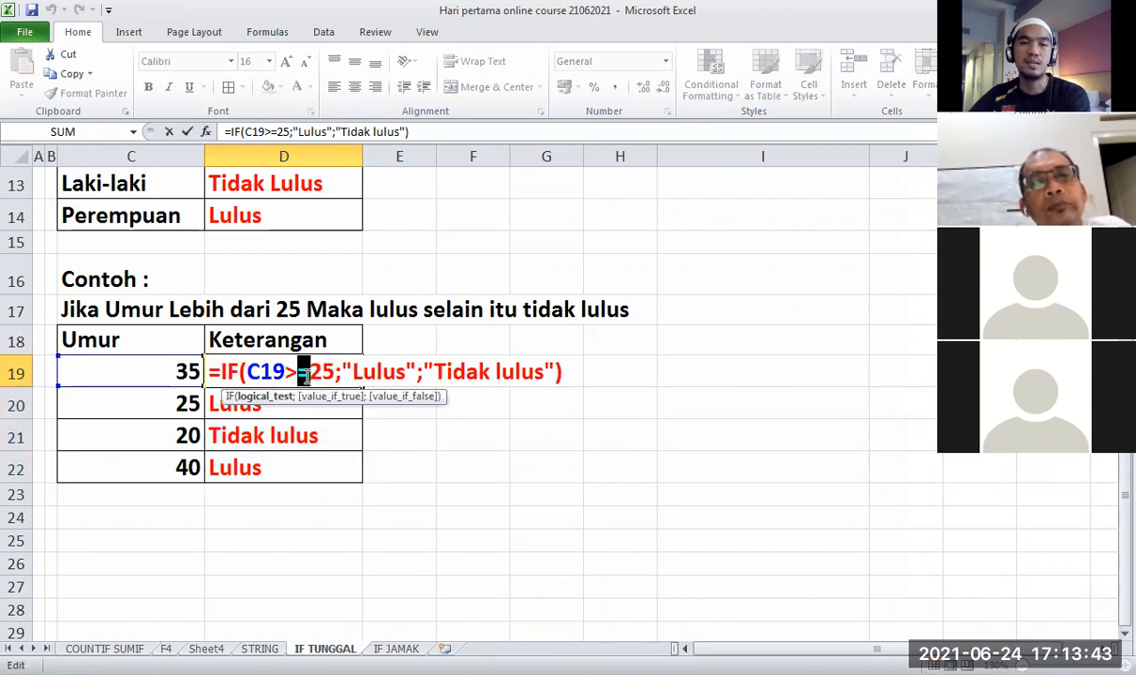
pyautogui.press('Delete')
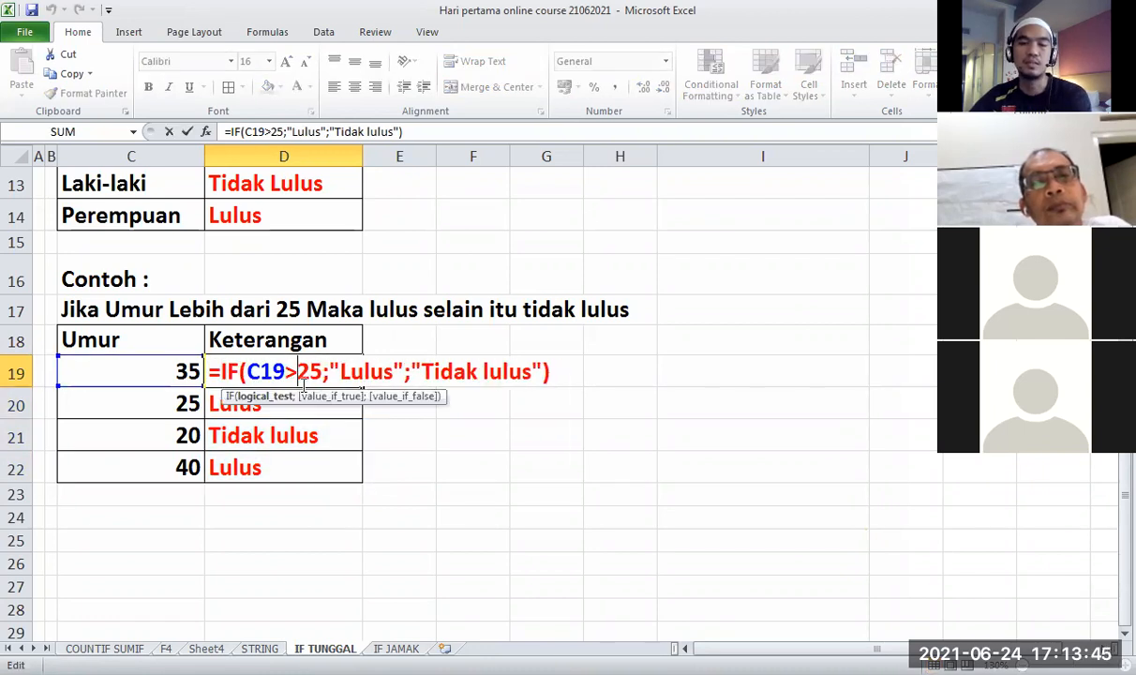
pyautogui.press('Return')
pyautogui.click(342, 367)
pyautogui.moveTo(362, 386); pyautogui.dragTo(356, 480)
pyautogui.click(519, 490)
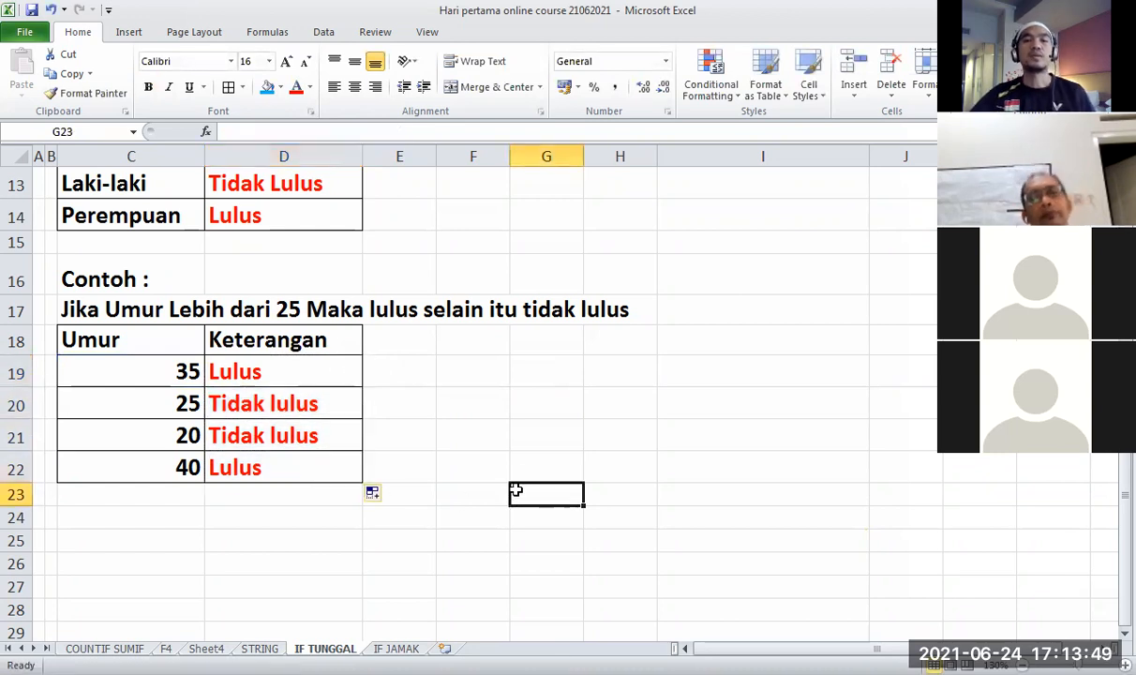
# Review the IF formula in D19 against the age rule written in row 17
pyautogui.click(315, 369)
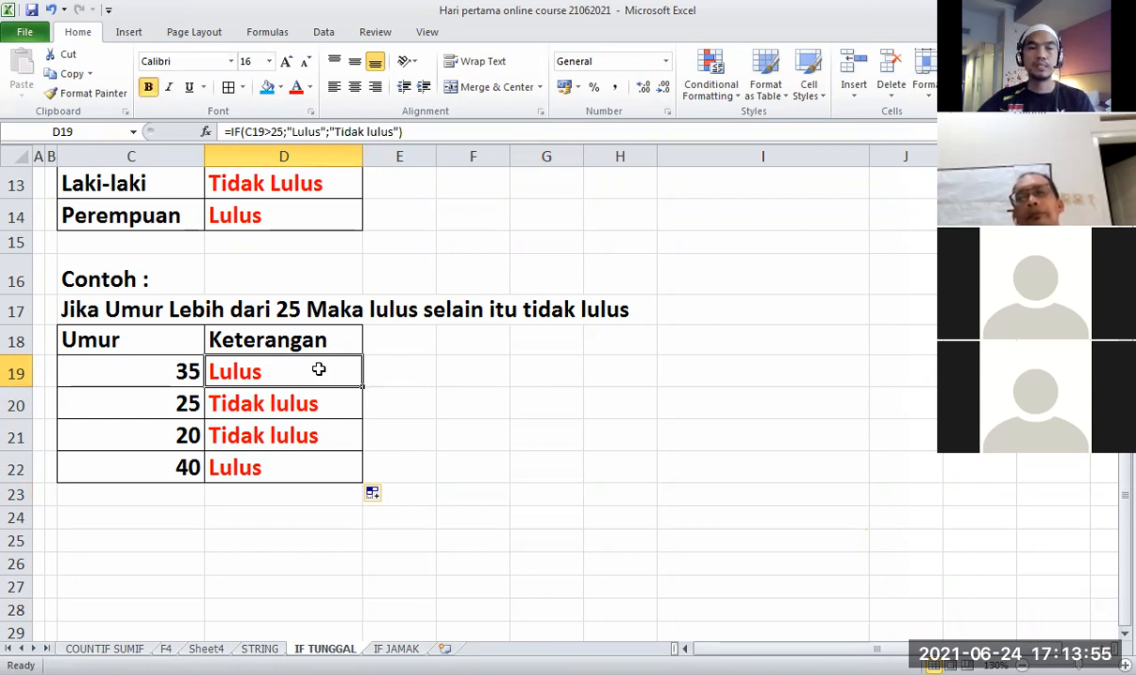
pyautogui.doubleClick(315, 370)
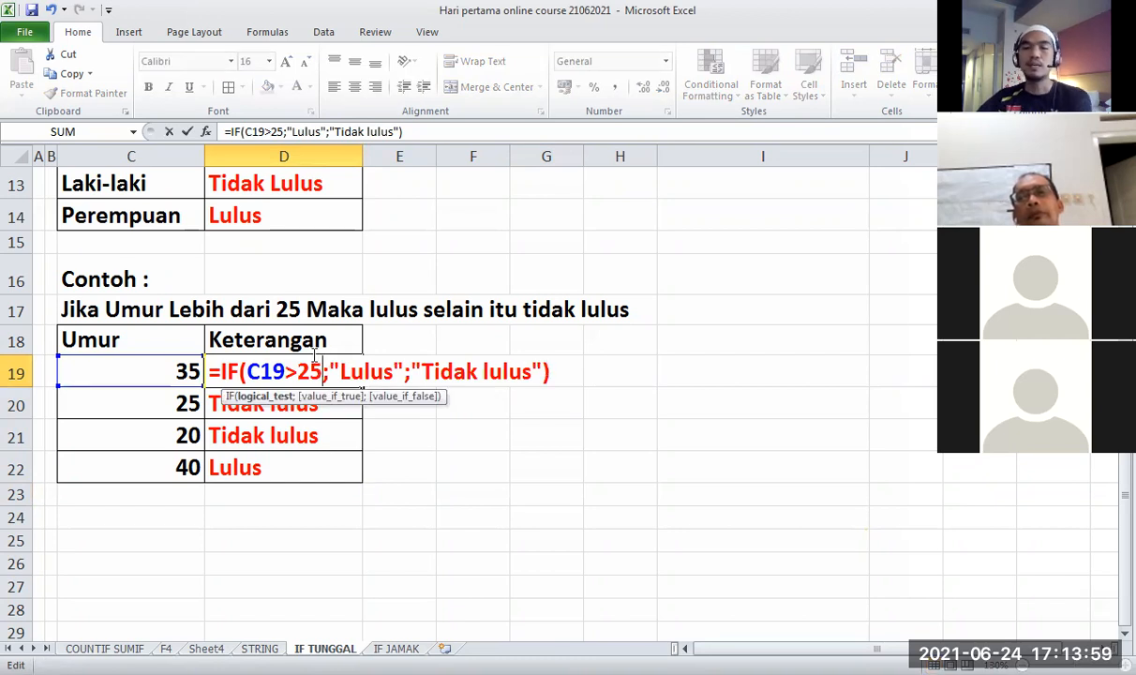
pyautogui.press('Return')
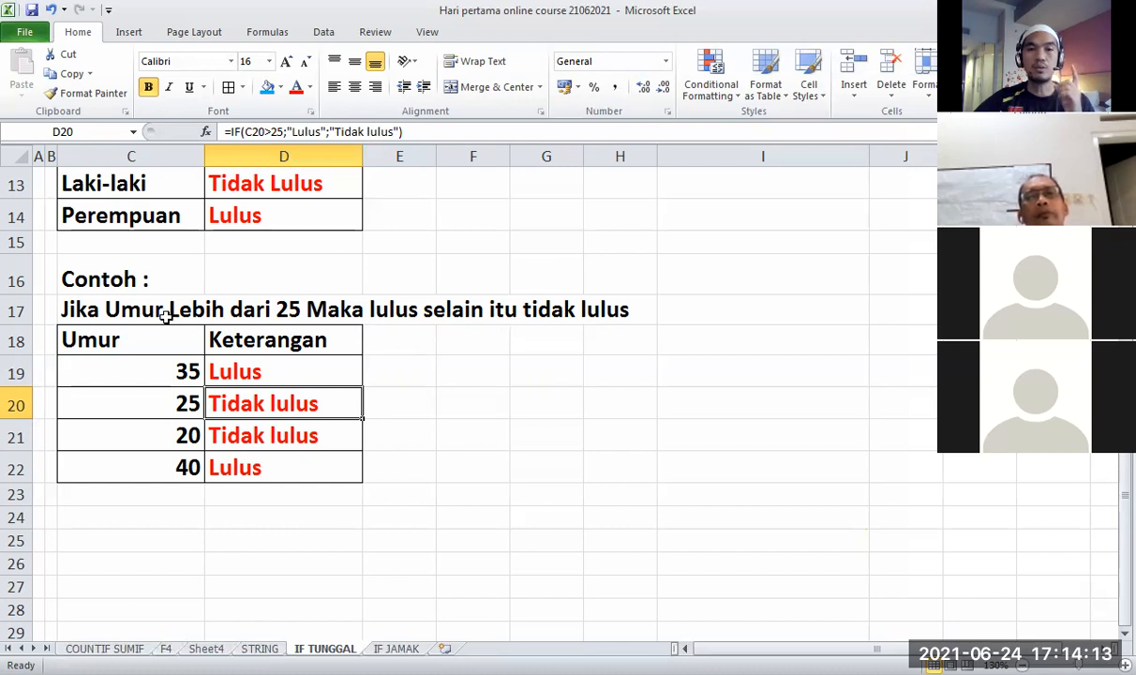
pyautogui.moveTo(127, 309); pyautogui.dragTo(622, 306)
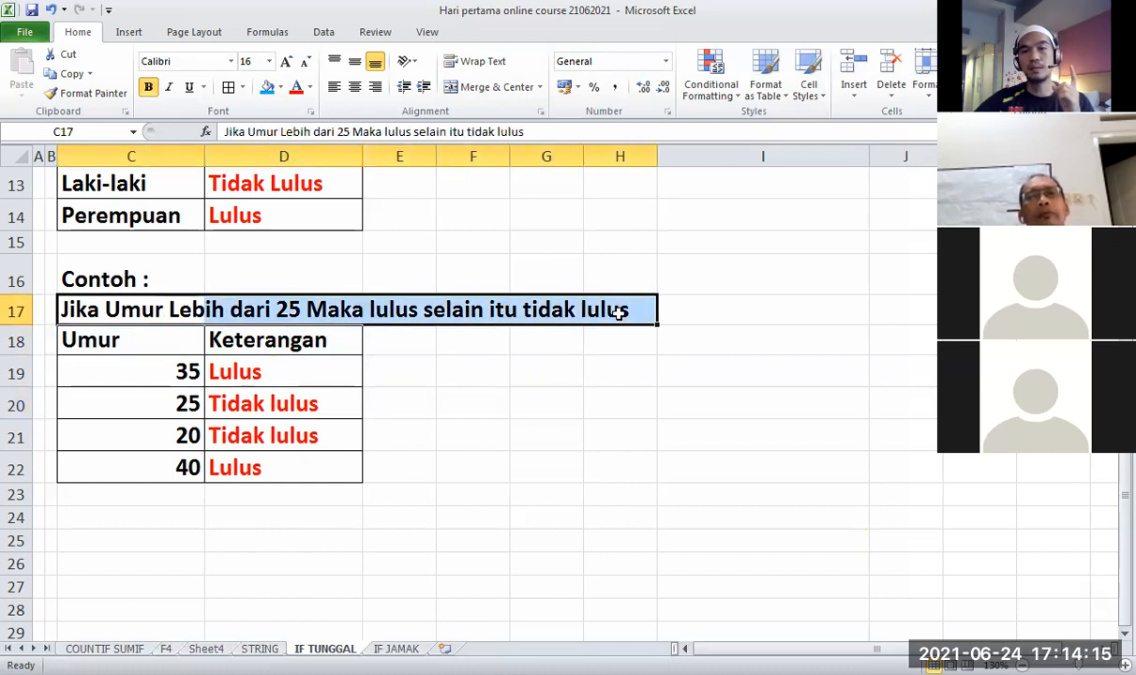
pyautogui.click(614, 376)
# Open the IF JAMAK sheet and examine the blood-type class rules in C9:C12
pyautogui.click(396, 648)
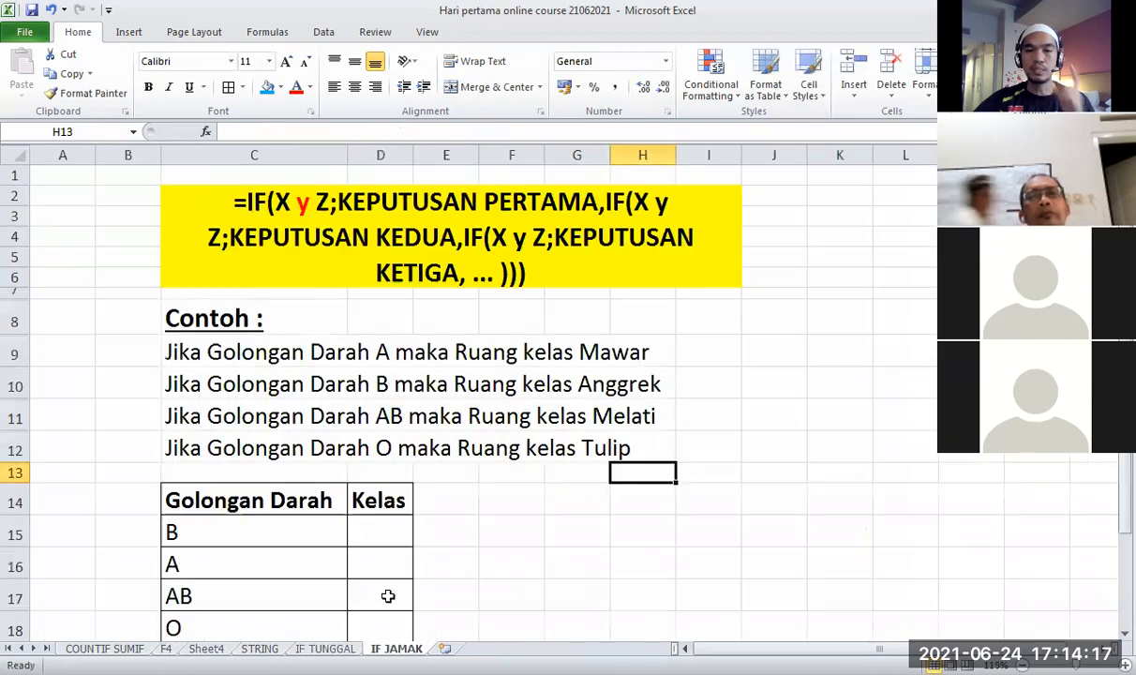
pyautogui.scroll(1, 320, 419)
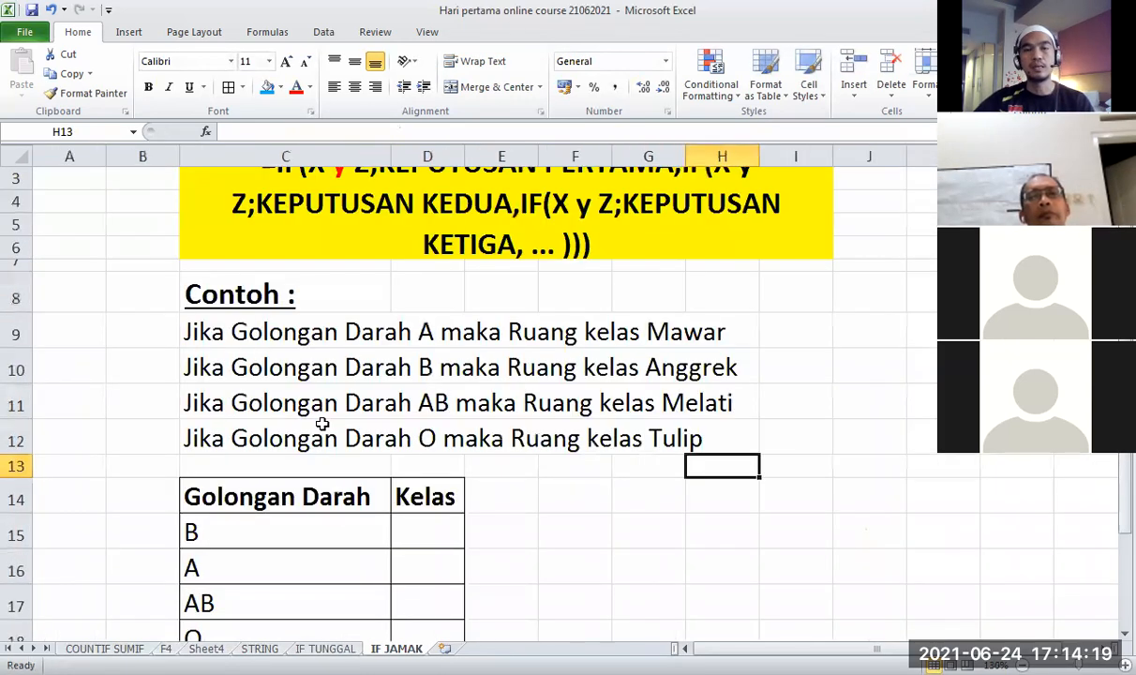
pyautogui.click(195, 327)
pyautogui.moveTo(196, 327); pyautogui.dragTo(199, 424)
pyautogui.click(199, 426)
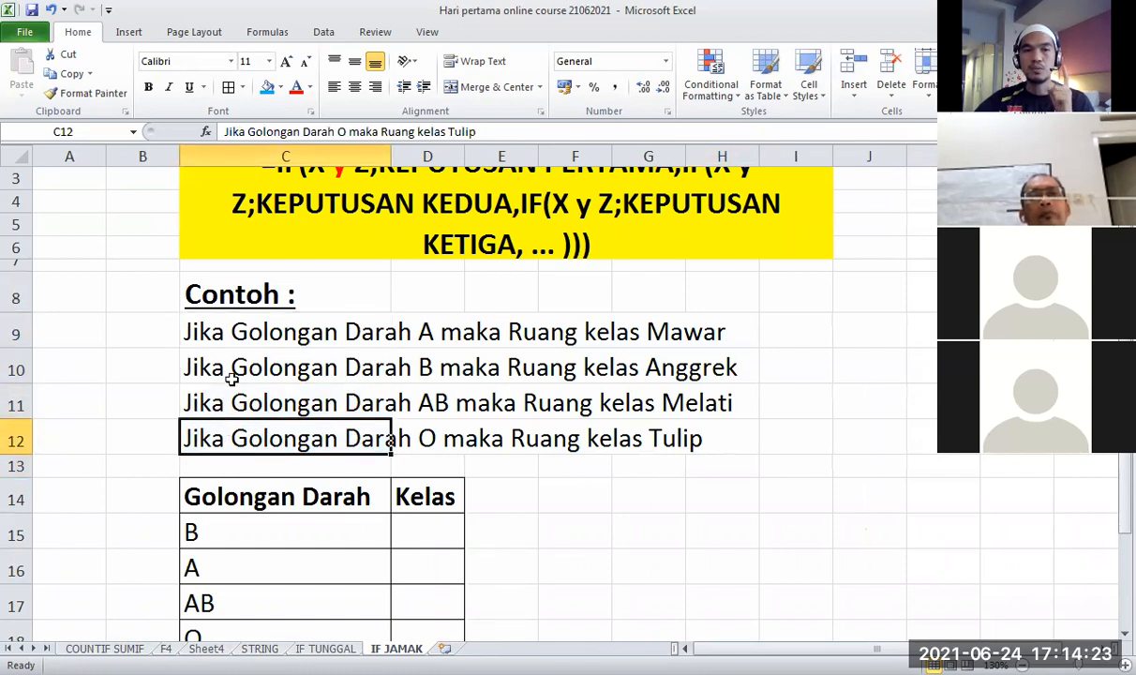
pyautogui.click(611, 521)
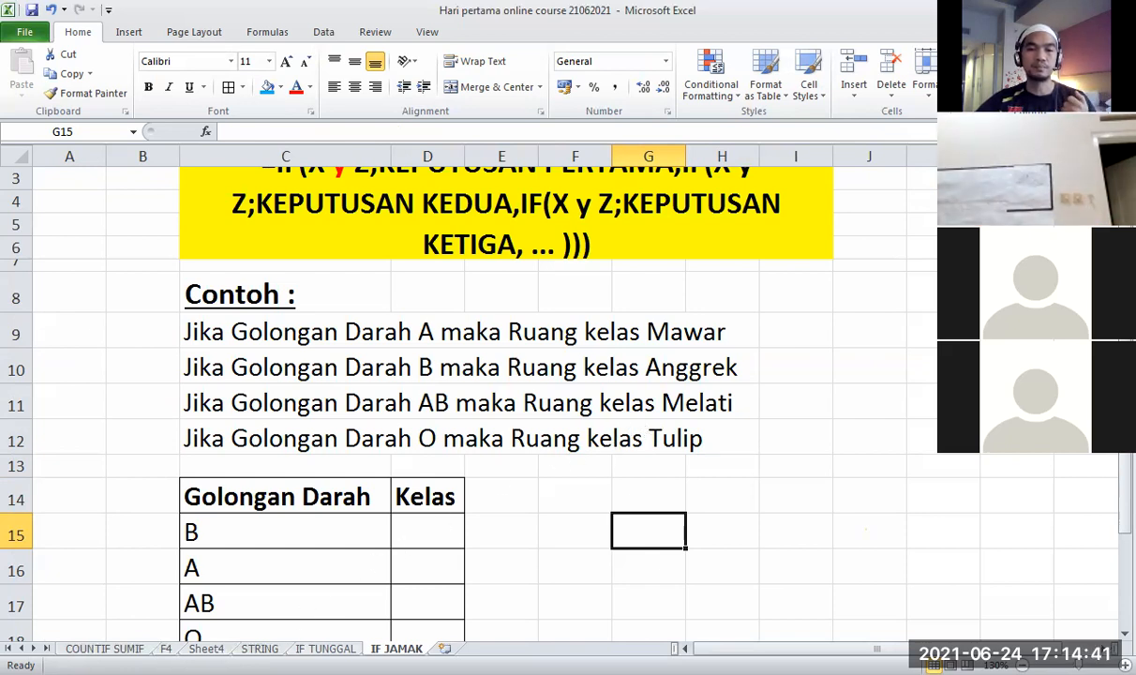
# Return to the IF TUNGGAL sheet and review the single IF syntax and gender example
pyautogui.hotkey('ctrl', 'pageup')
pyautogui.click(504, 476)
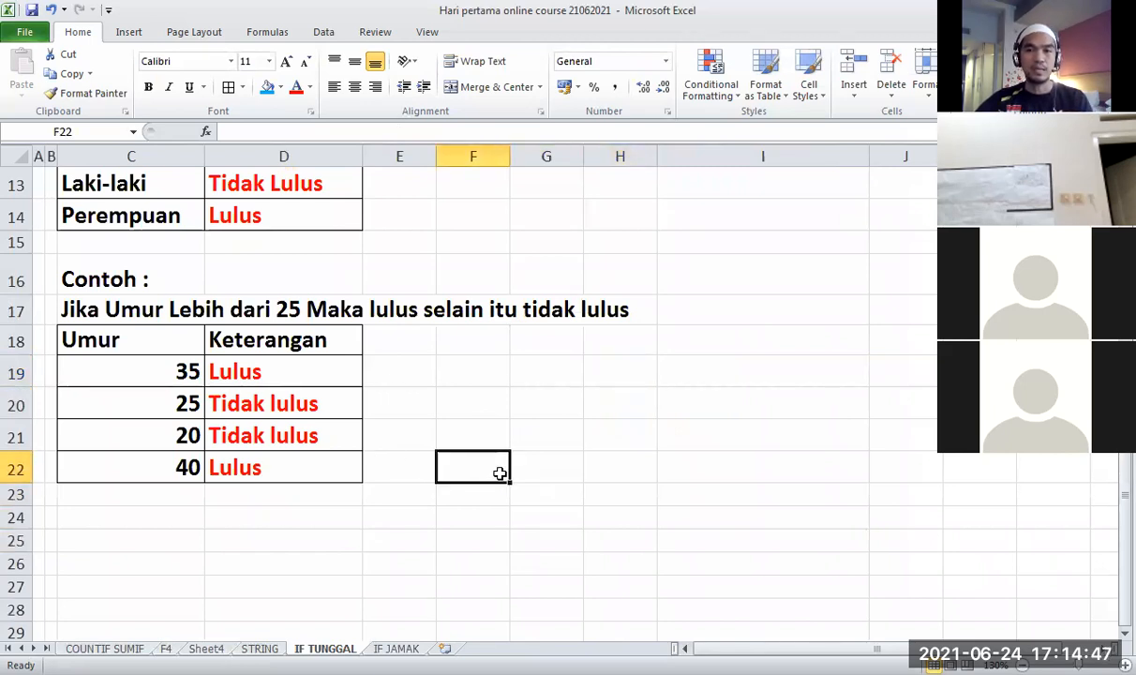
pyautogui.scroll(4, 500, 473)
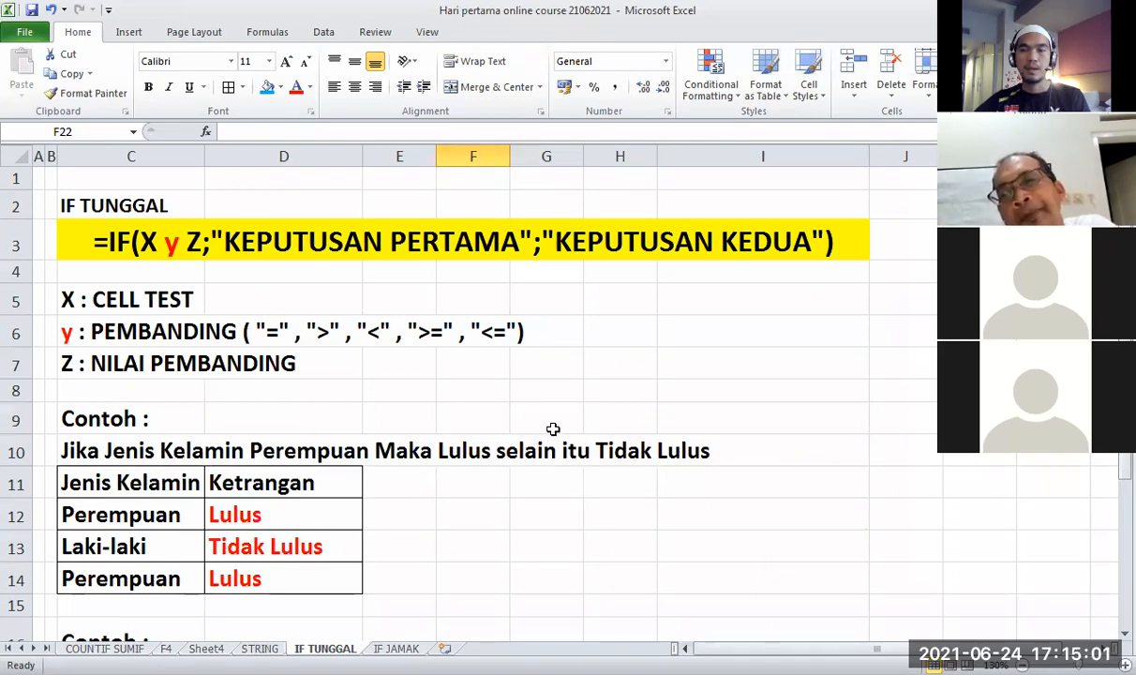
pyautogui.click(576, 412)
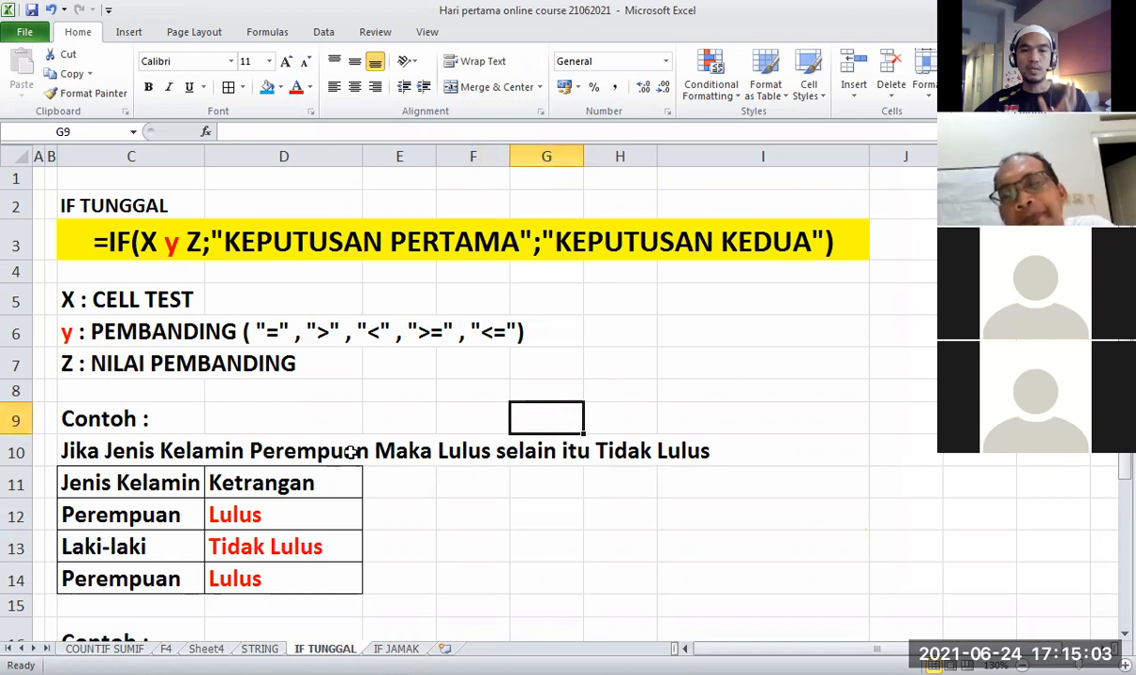